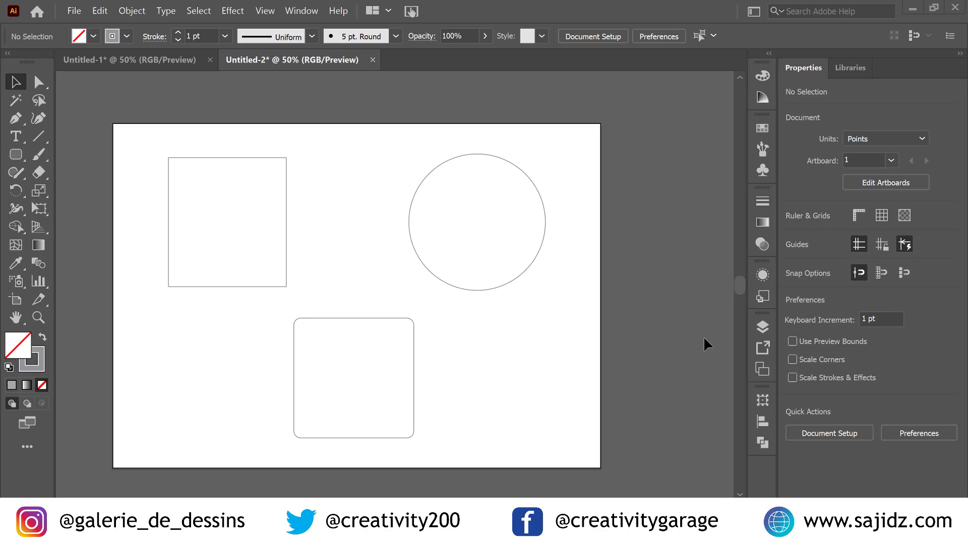
Step: Select the Curvature tool for drawing smooth curved paths
{"action": "left_click", "coordinate": [38, 121]}
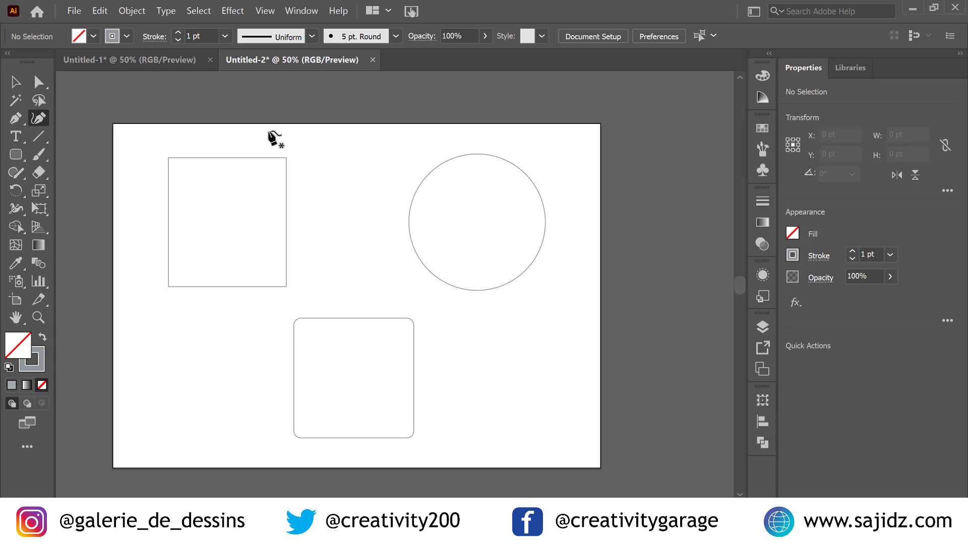
Step: Lock Layer 1 and add a new Layer 2 above it in the Layers panel
{"action": "key", "text": "F7"}
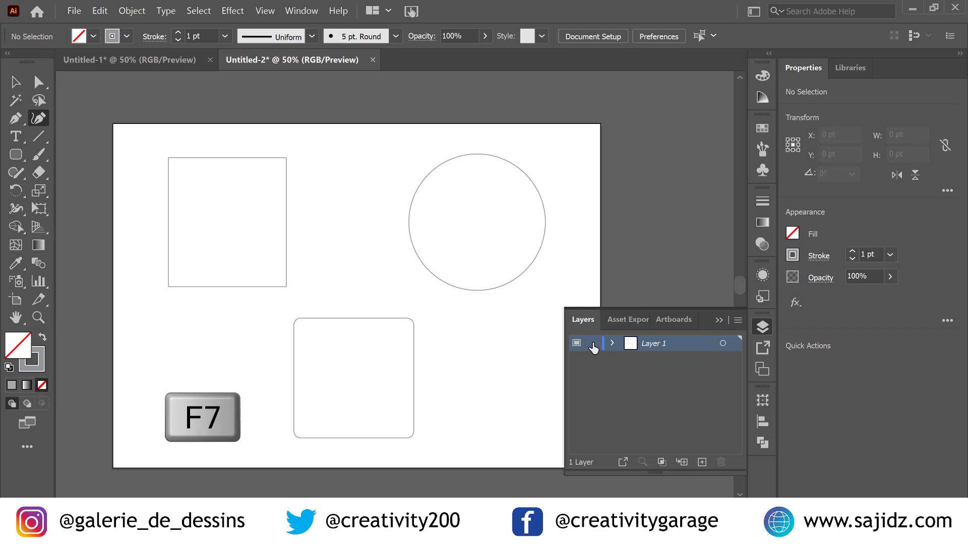
{"action": "left_click", "coordinate": [593, 346]}
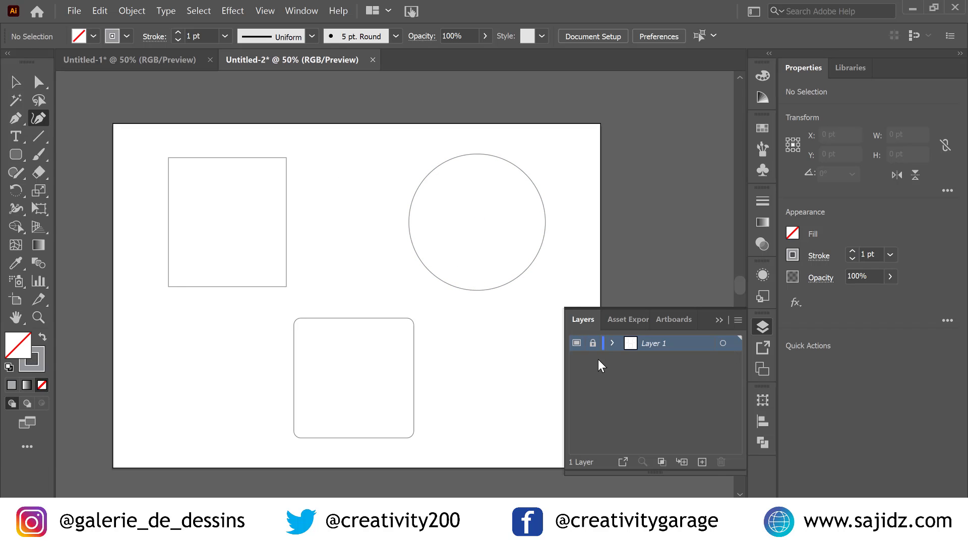
{"action": "left_click", "coordinate": [703, 463]}
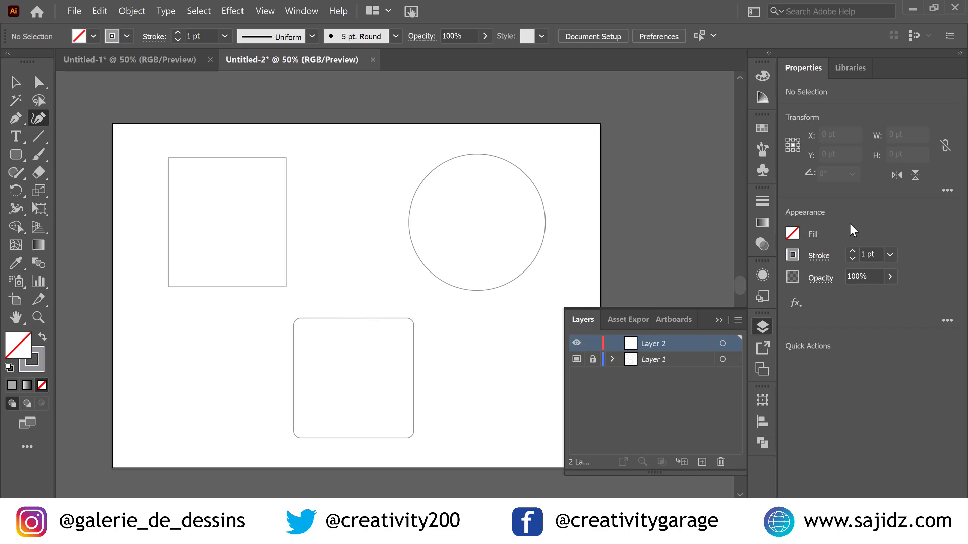
{"action": "left_click", "coordinate": [719, 321]}
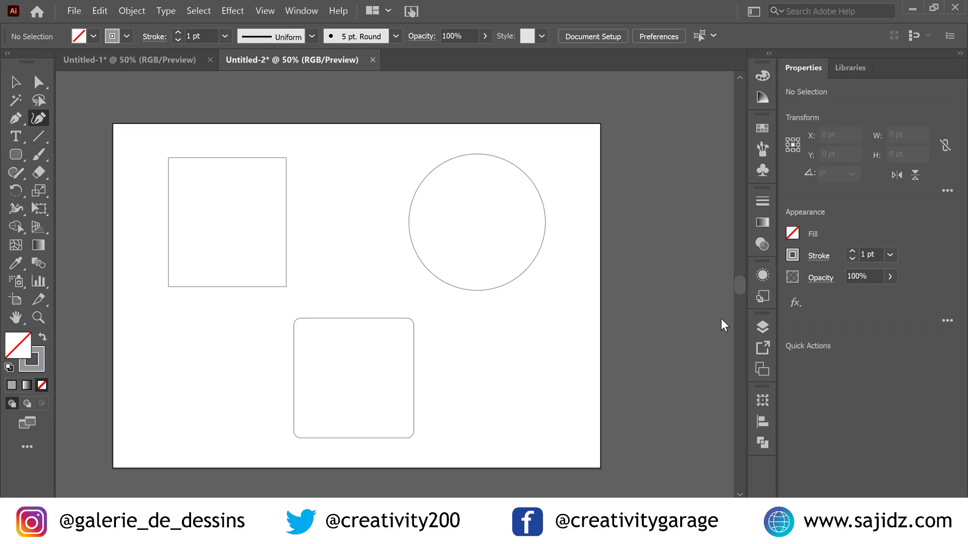
Step: Set the stroke colour to red from the Properties swatches
{"action": "left_click", "coordinate": [793, 237]}
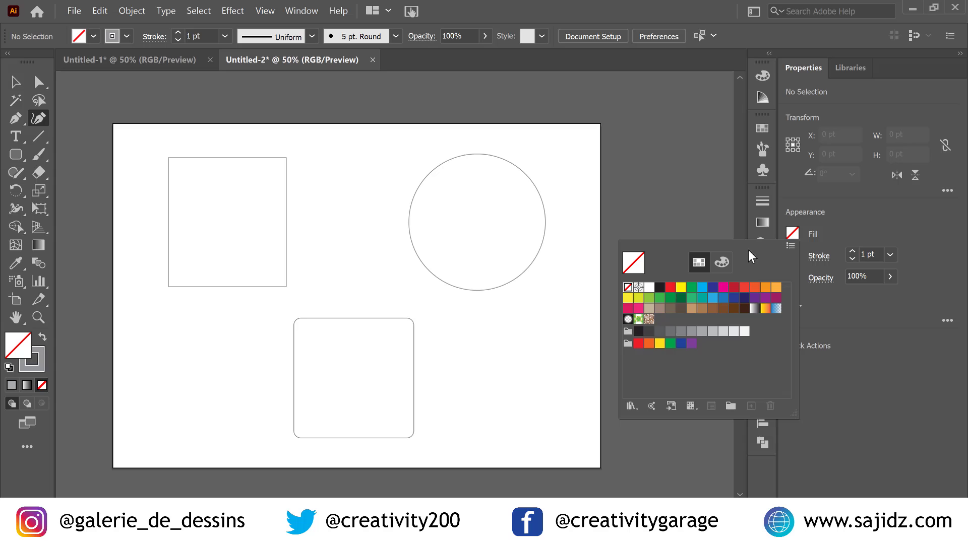
{"action": "left_click", "coordinate": [798, 257]}
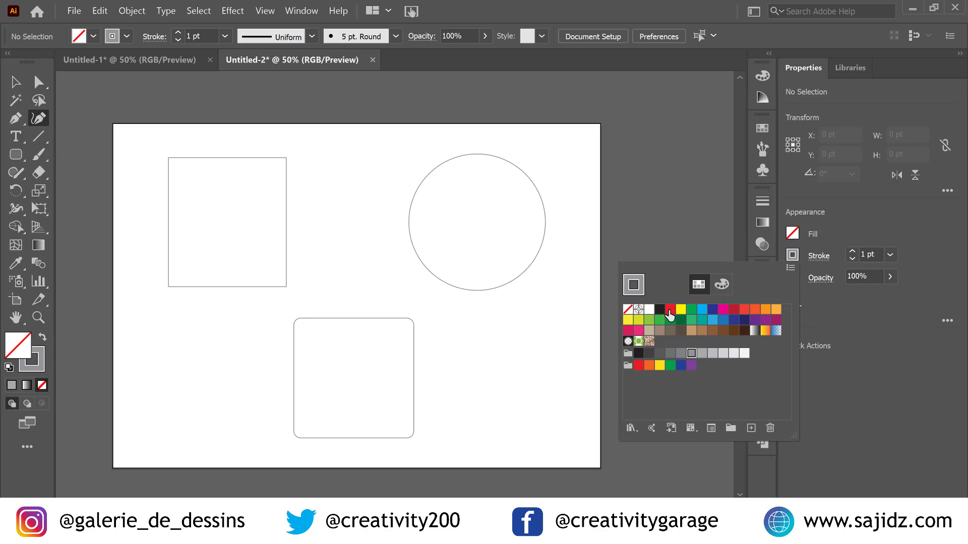
{"action": "left_click", "coordinate": [669, 315]}
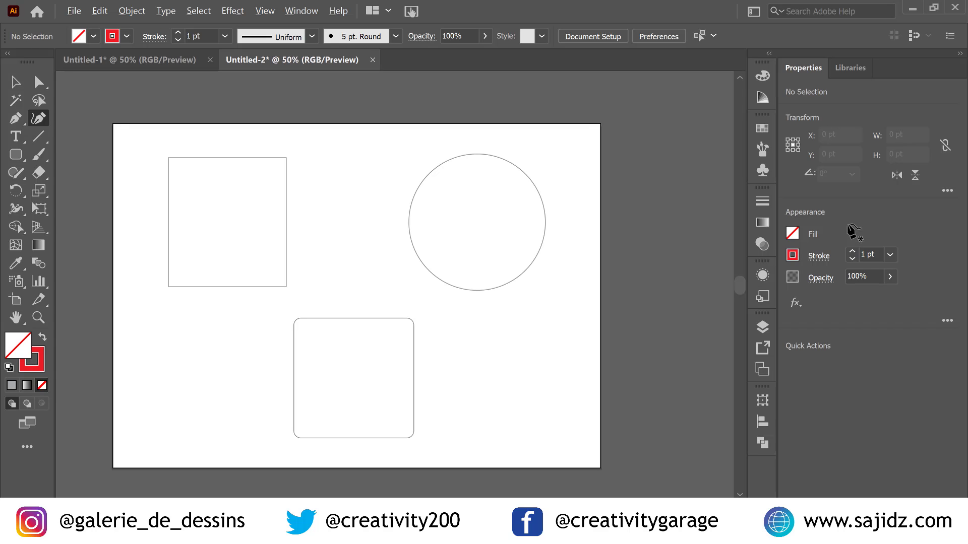
Step: Zoom in on the grey circle and hide the toolbar, control bar and panels
{"action": "scroll", "coordinate": [594, 222], "scroll_direction": "up", "scroll_amount": 2}
{"action": "scroll", "coordinate": [567, 197], "scroll_direction": "up", "scroll_amount": 2}
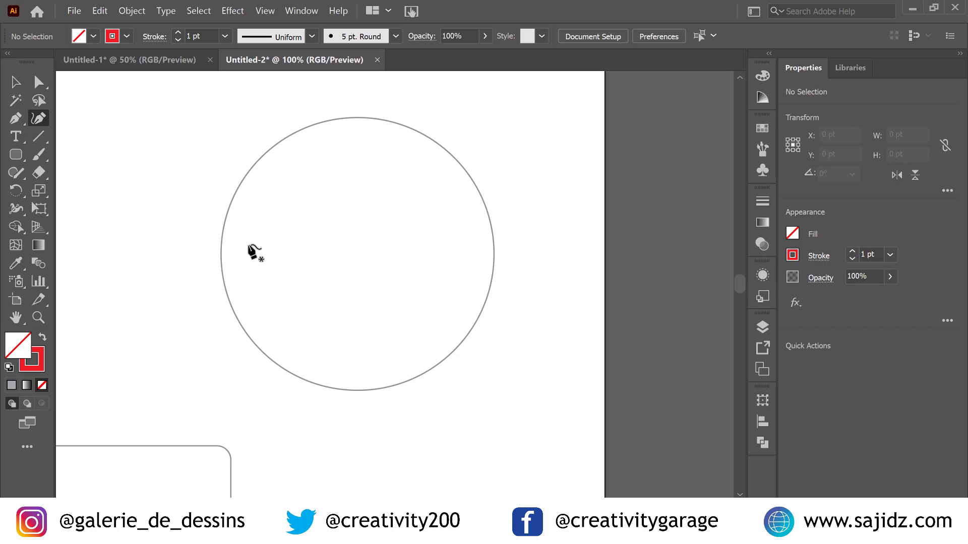
{"action": "key", "text": "Tab"}
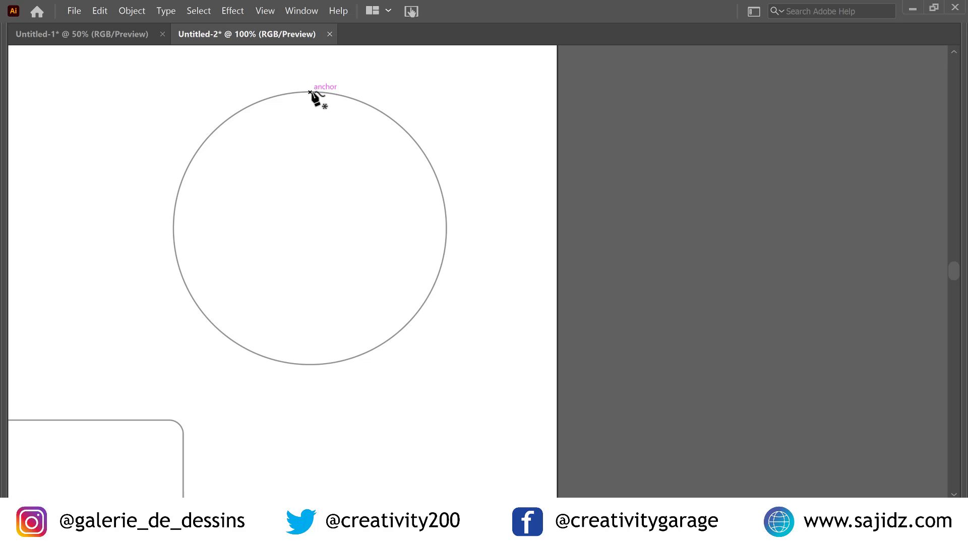
Step: Trace the circle with curvature points at its top, right, bottom and left, closing at the top
{"action": "left_click", "coordinate": [310, 93]}
{"action": "left_click", "coordinate": [446, 228]}
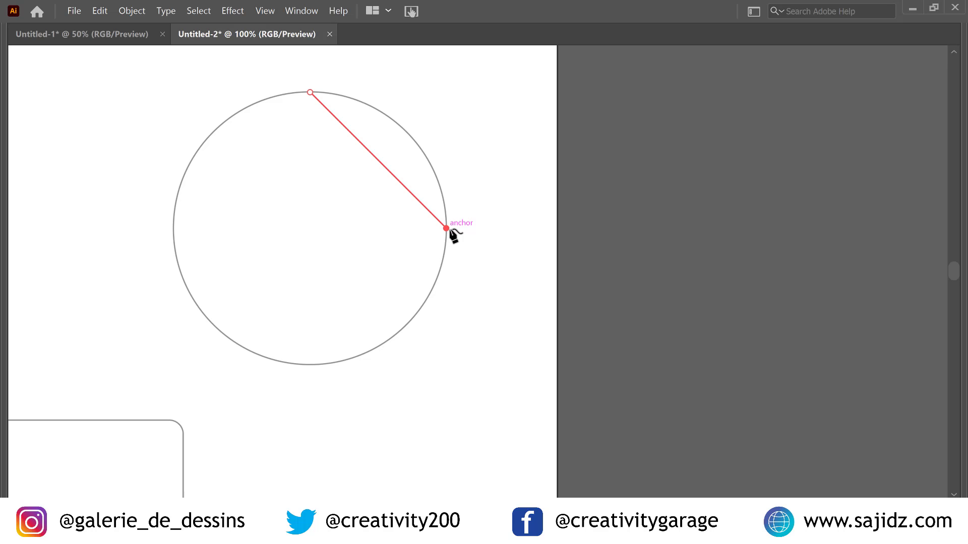
{"action": "left_click_drag", "start_coordinate": [446, 229], "coordinate": [310, 367]}
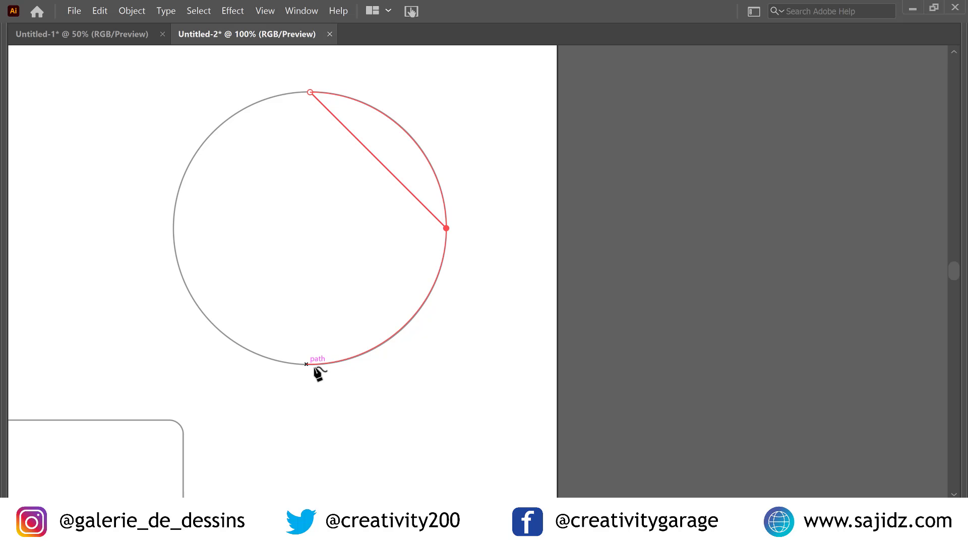
{"action": "left_click", "coordinate": [307, 365]}
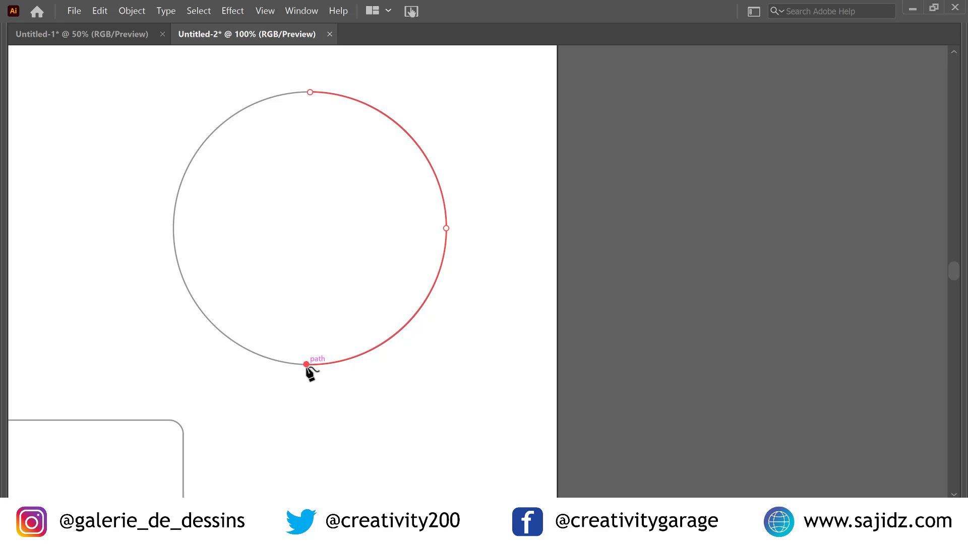
{"action": "left_click", "coordinate": [174, 223]}
{"action": "left_click", "coordinate": [310, 93]}
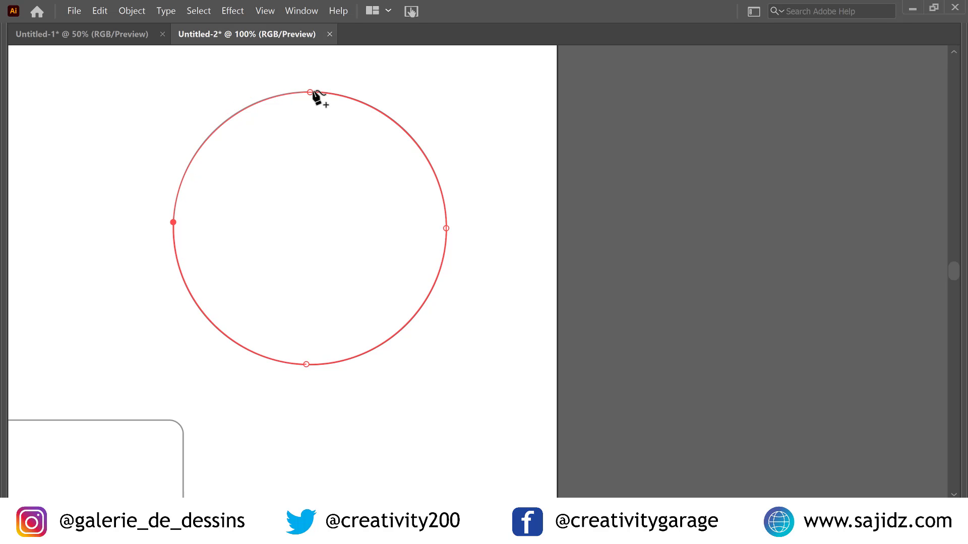
{"action": "left_click", "coordinate": [310, 92]}
Step: Deselect the traced circle and reselect the Curvature tool with panels hidden again
{"action": "scroll", "coordinate": [517, 181], "scroll_direction": "down", "scroll_amount": 3, "text": "alt"}
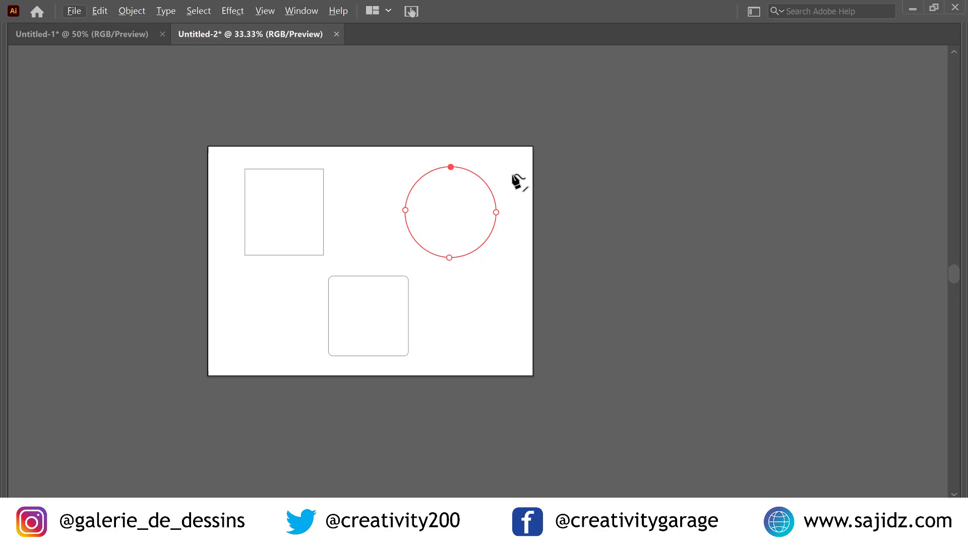
{"action": "key", "text": "Tab"}
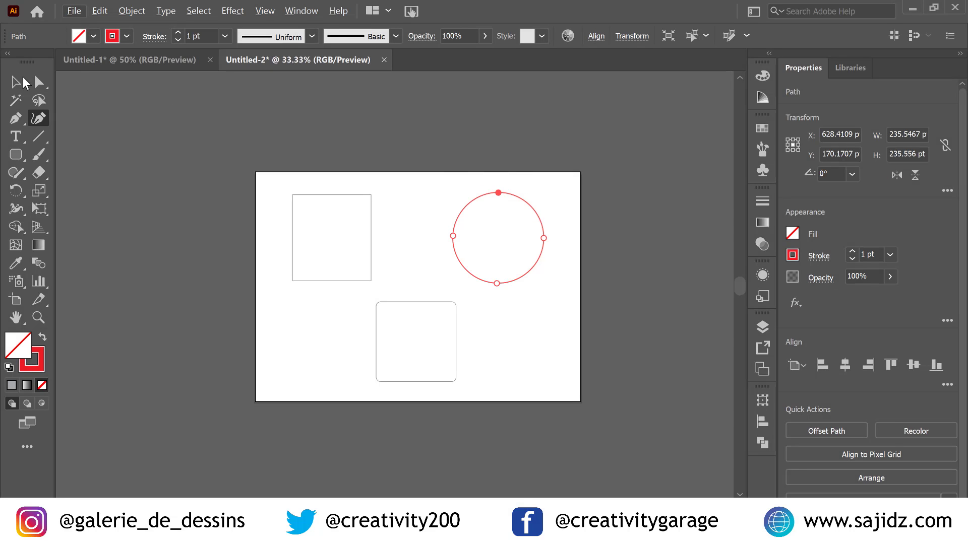
{"action": "left_click", "coordinate": [17, 82]}
{"action": "left_click", "coordinate": [577, 295]}
{"action": "scroll", "coordinate": [576, 295], "scroll_direction": "up", "scroll_amount": 3, "text": "alt"}
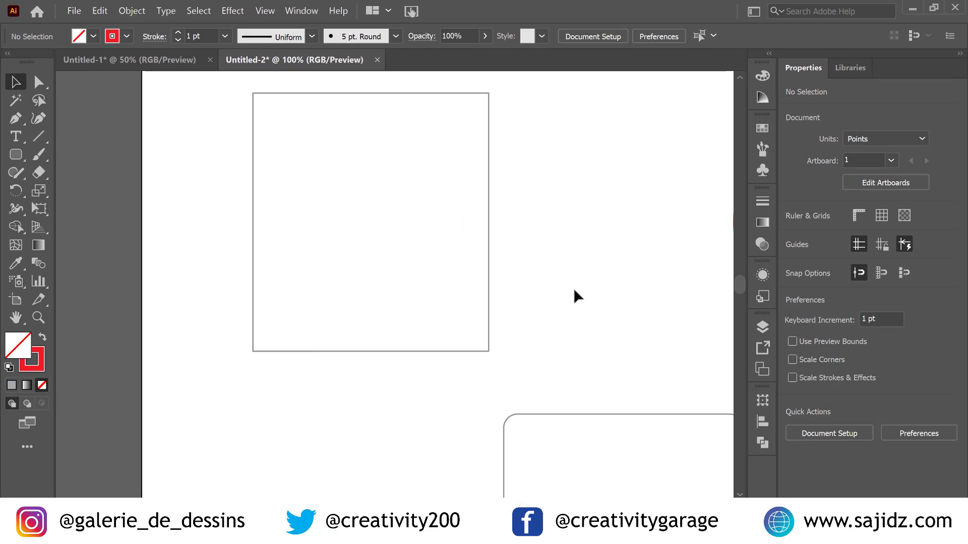
{"action": "scroll", "coordinate": [554, 287], "scroll_direction": "up", "scroll_amount": 1}
{"action": "left_click", "coordinate": [39, 118]}
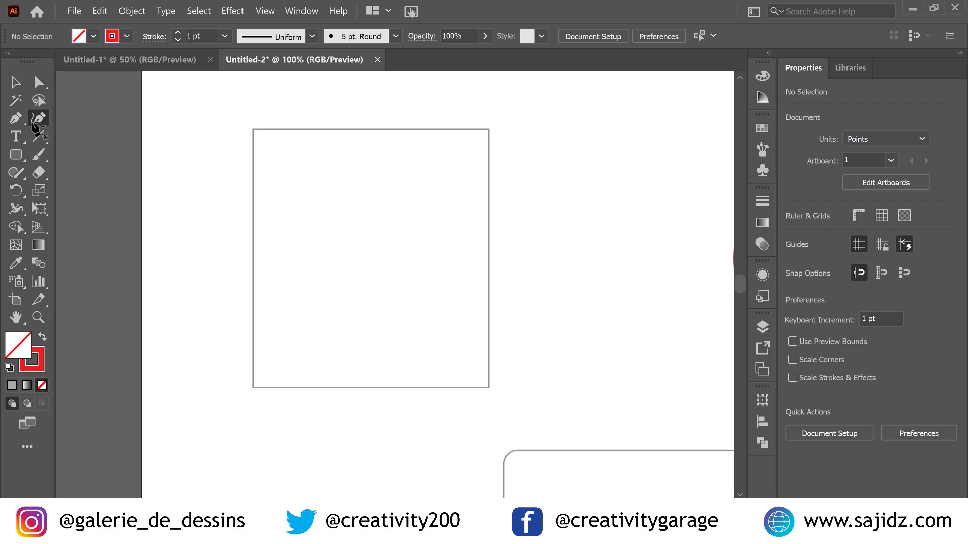
{"action": "key", "text": "Tab"}
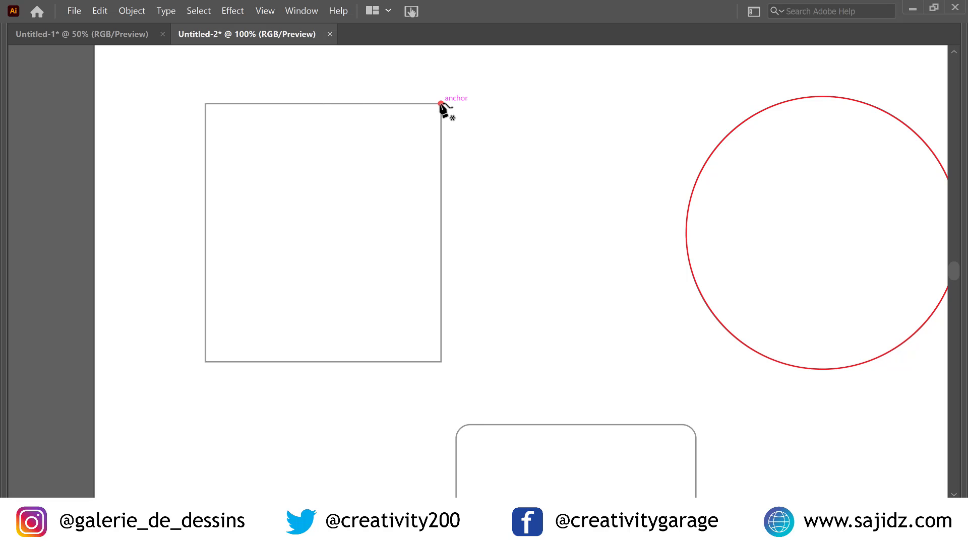
Step: Trace the square with four sharp corner points, closing at the top-right corner
{"action": "left_click", "coordinate": [441, 104]}
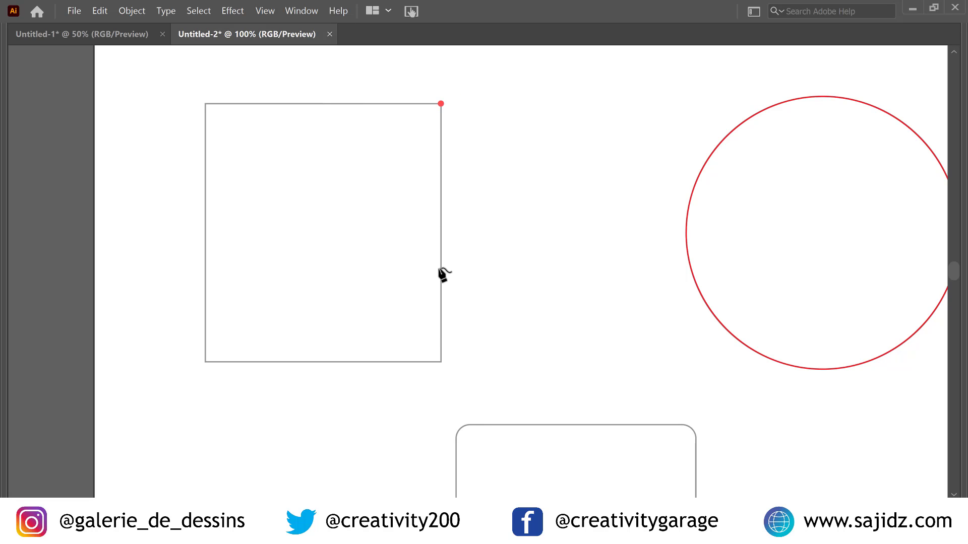
{"action": "left_click", "coordinate": [440, 362]}
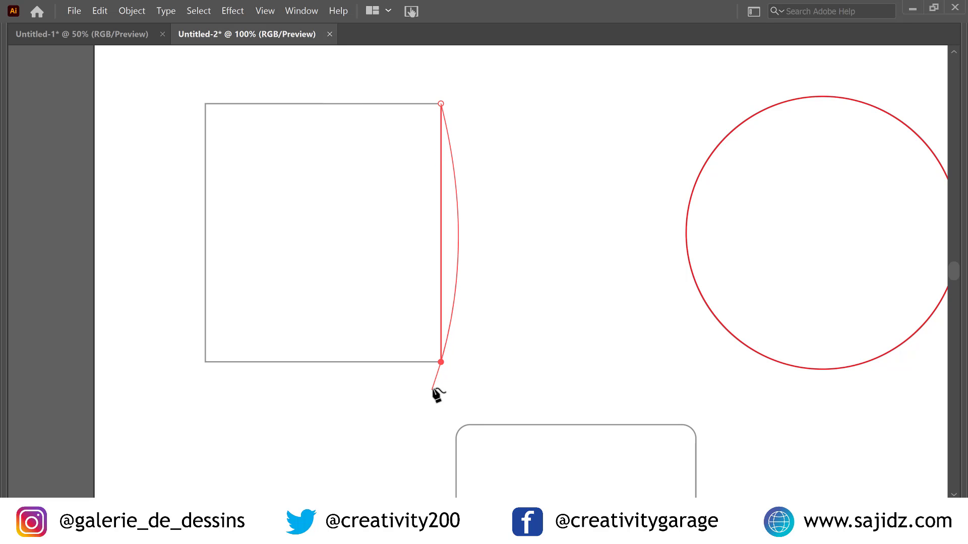
{"action": "key", "text": "ctrl+z"}
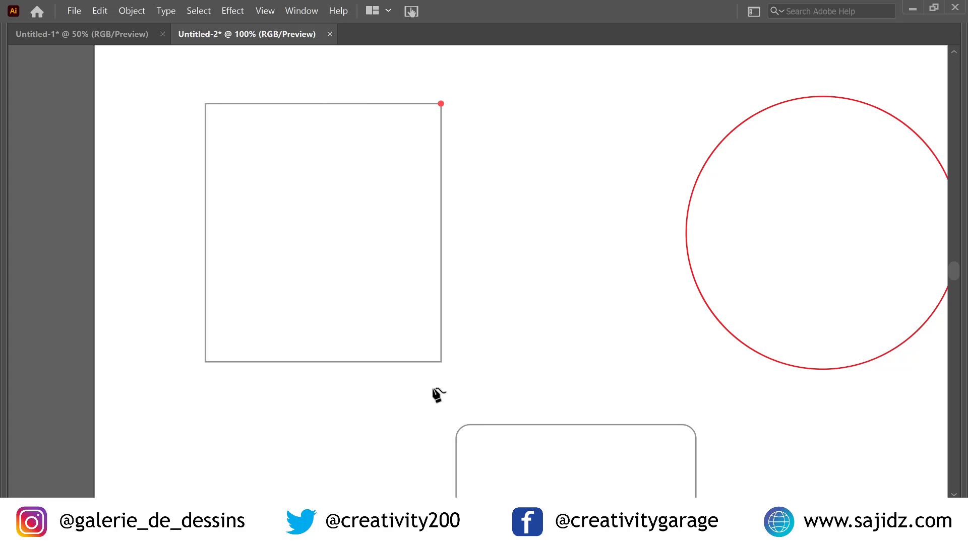
{"action": "left_click", "coordinate": [436, 394], "text": "ctrl"}
{"action": "left_click", "coordinate": [440, 103]}
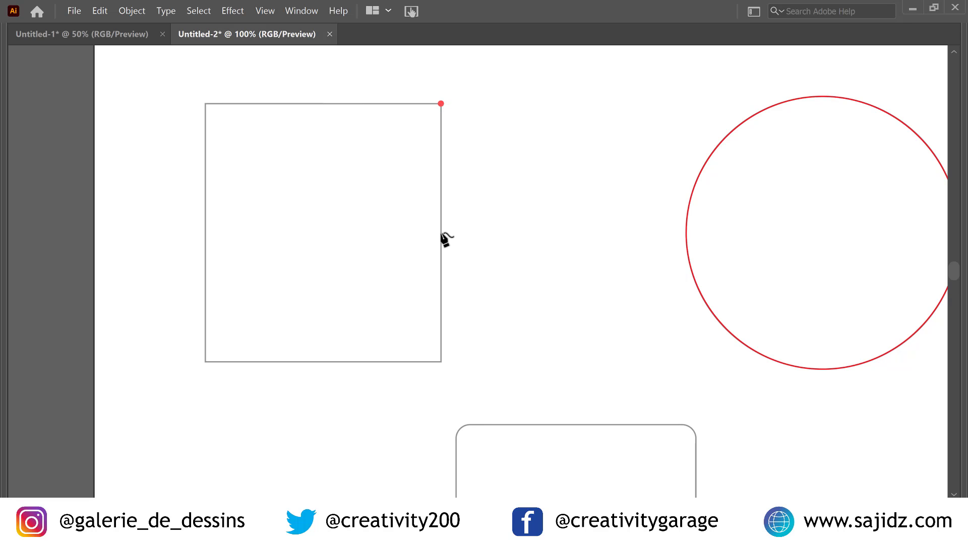
{"action": "left_click", "coordinate": [441, 362]}
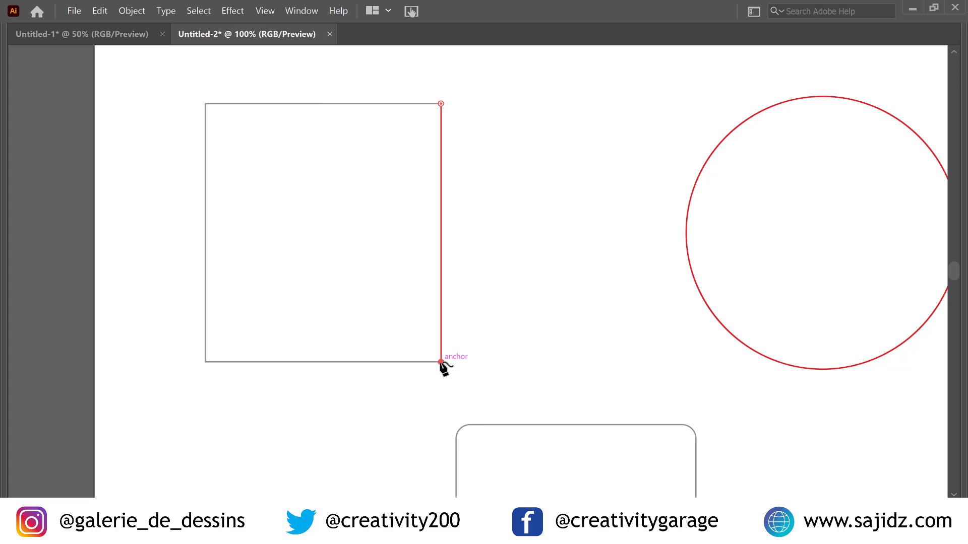
{"action": "left_click", "coordinate": [204, 362]}
{"action": "left_click", "coordinate": [205, 104]}
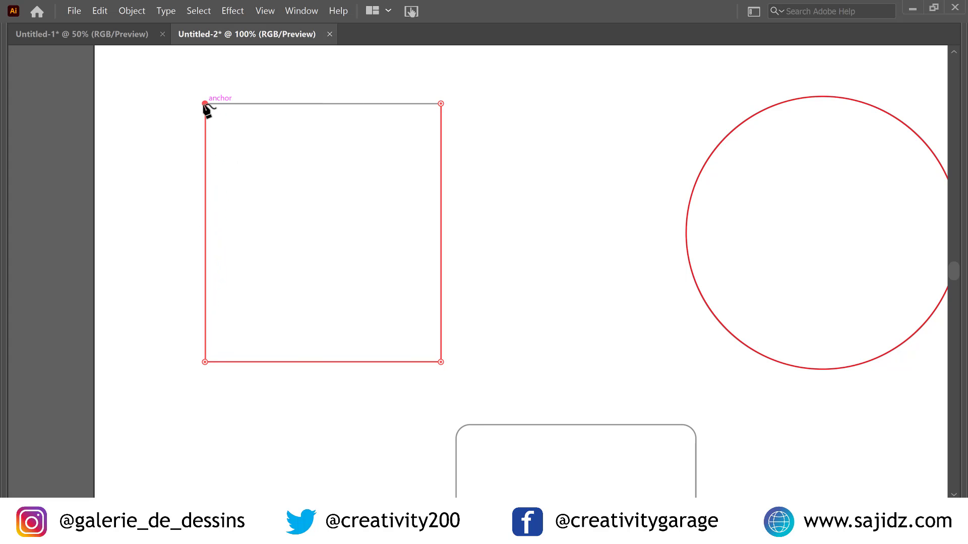
{"action": "left_click", "coordinate": [442, 103]}
Step: Deselect the red square and frame the rounded square in view
{"action": "scroll", "coordinate": [481, 197], "scroll_direction": "down", "scroll_amount": 4}
{"action": "scroll", "coordinate": [483, 201], "scroll_direction": "down", "scroll_amount": 2}
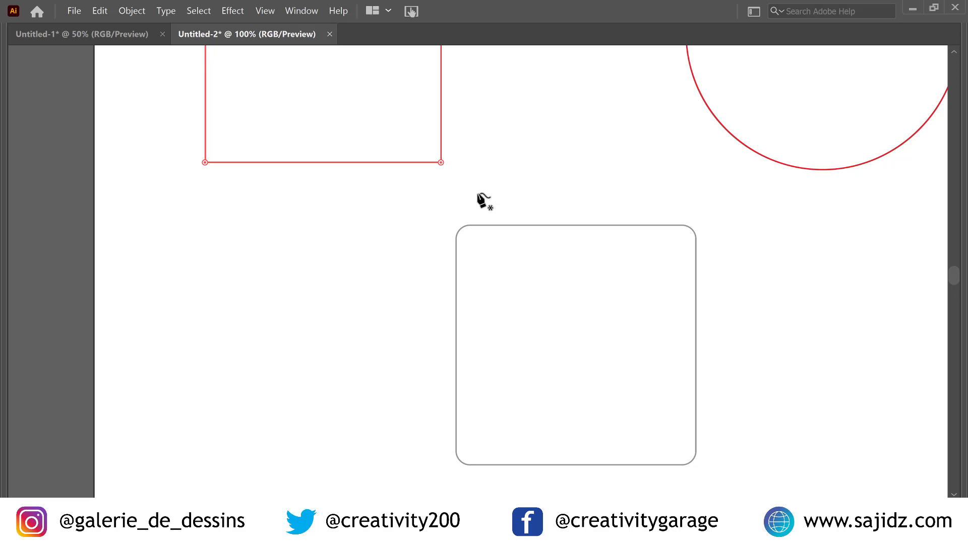
{"action": "scroll", "coordinate": [540, 272], "scroll_direction": "down", "scroll_amount": 2}
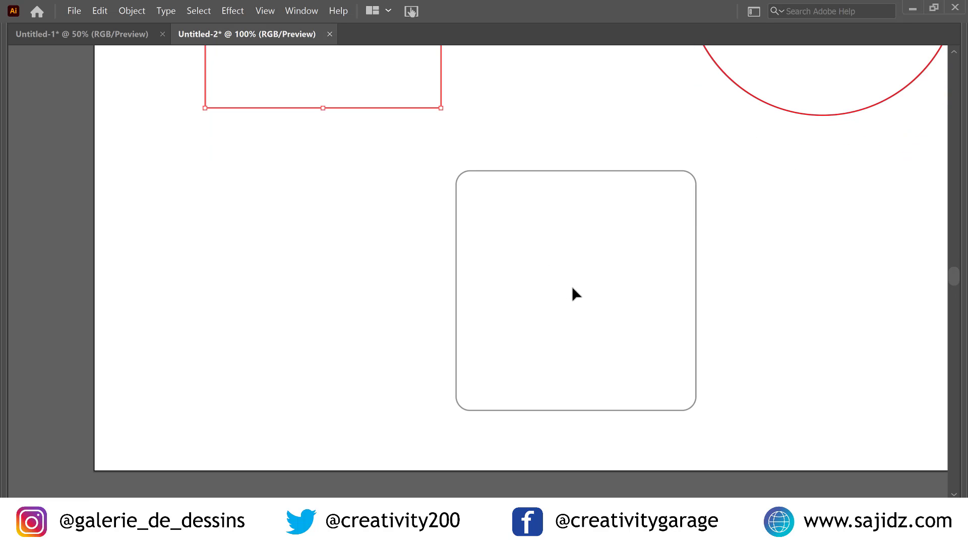
{"action": "left_click", "coordinate": [585, 295], "text": "ctrl"}
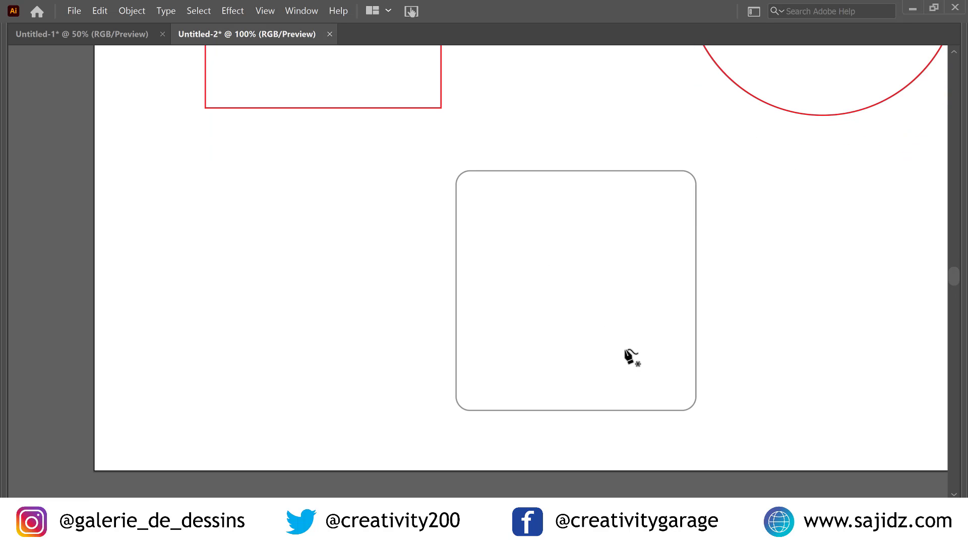
{"action": "key", "text": "ctrl+equal"}
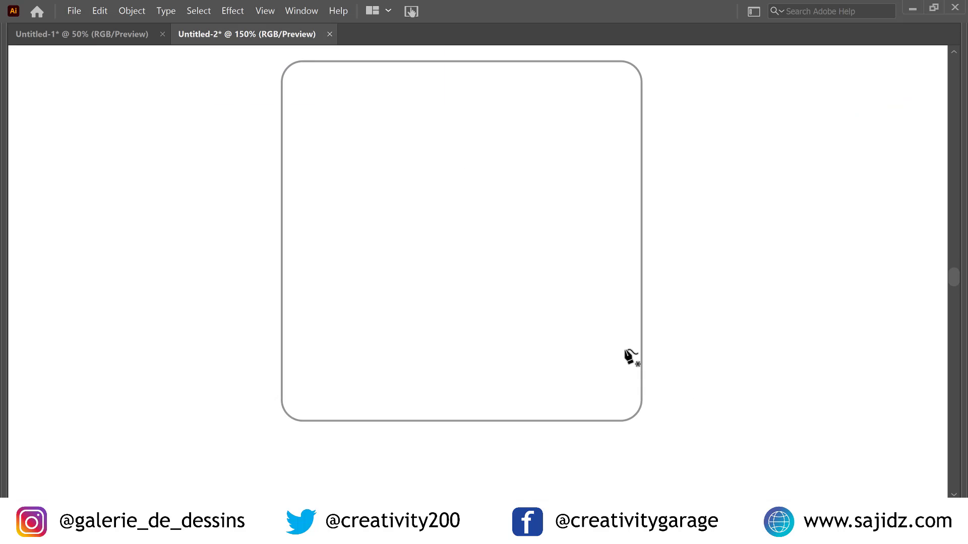
{"action": "scroll", "coordinate": [630, 357], "scroll_direction": "up", "scroll_amount": 1}
{"action": "key", "text": "ctrl+minus"}
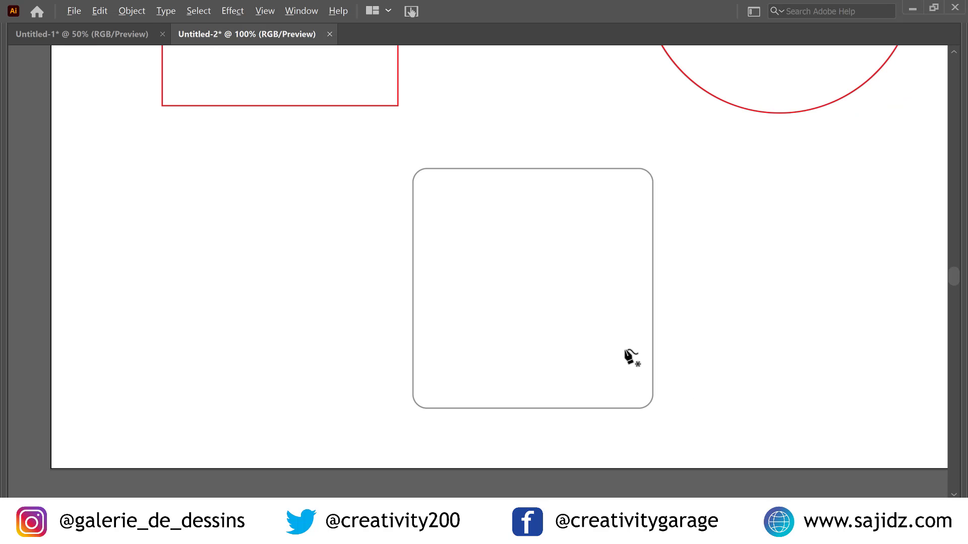
{"action": "key", "text": "ctrl+equal"}
{"action": "key", "text": "ctrl+minus"}
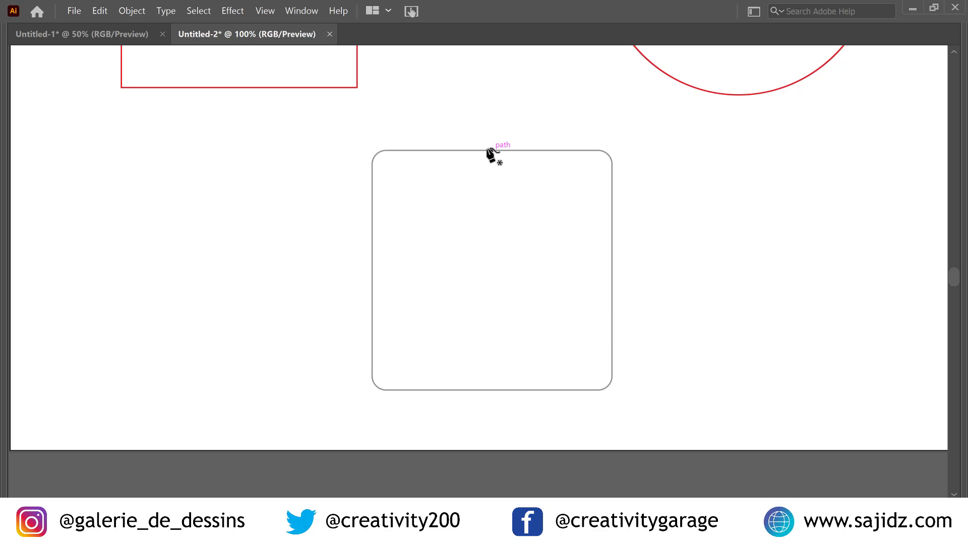
Step: Run a straight red line down the rounded square's right edge into the bottom-right corner
{"action": "left_click", "coordinate": [611, 164]}
{"action": "left_click_drag", "start_coordinate": [612, 373], "coordinate": [612, 392]}
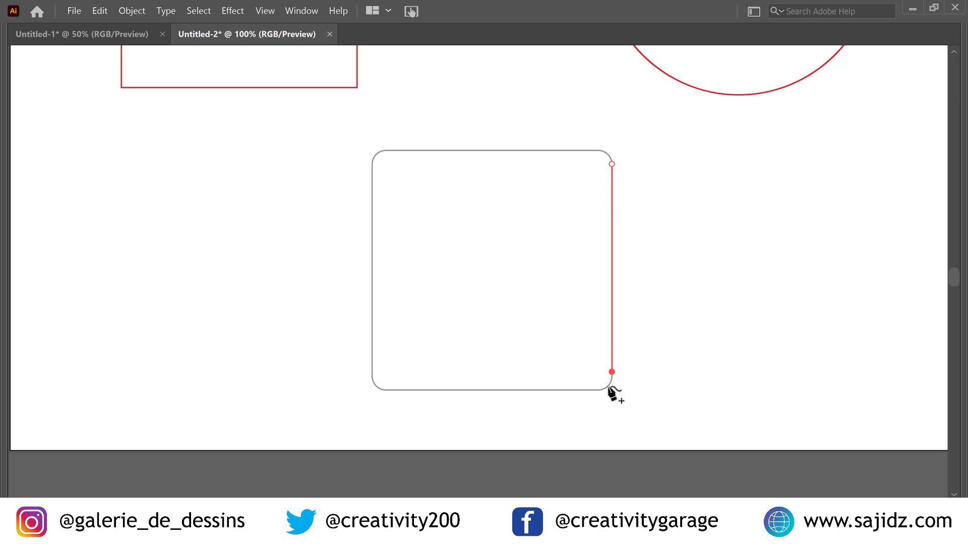
{"action": "key", "text": "ctrl+z"}
{"action": "key", "text": "ctrl+z"}
{"action": "key", "text": "ctrl+z"}
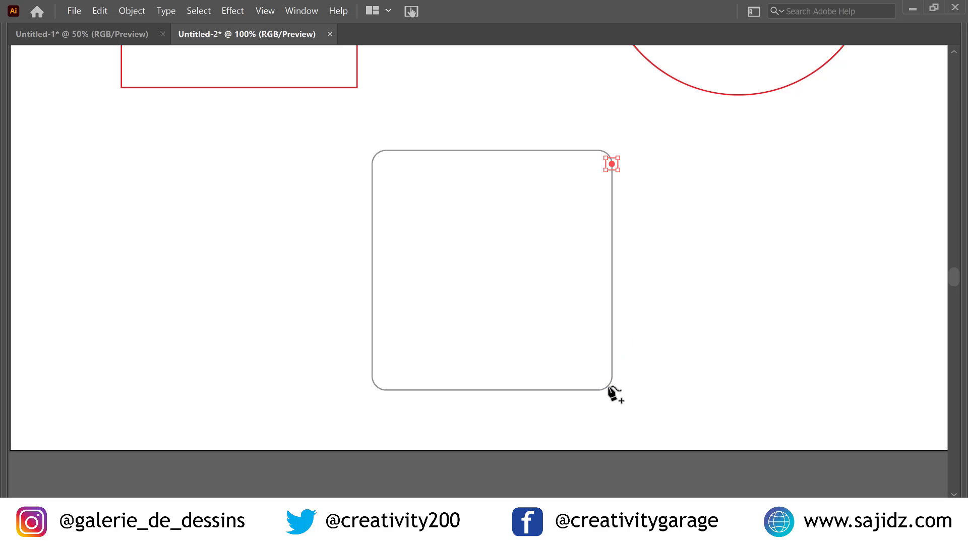
{"action": "left_click", "coordinate": [611, 164]}
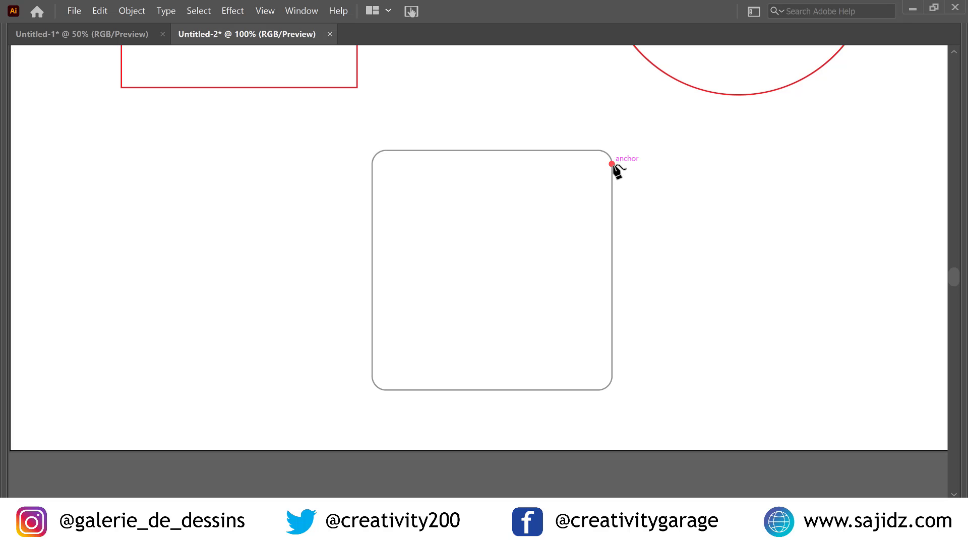
{"action": "left_click", "coordinate": [611, 372]}
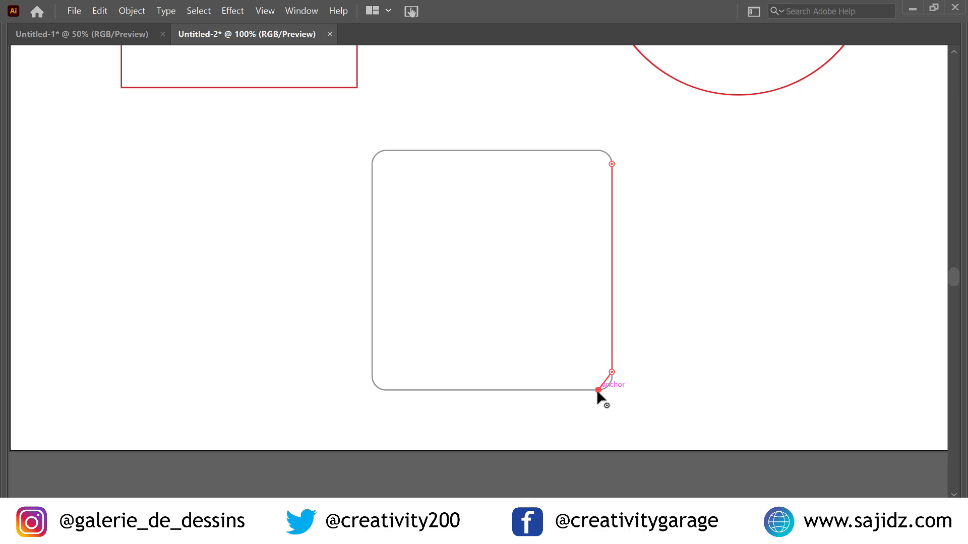
{"action": "left_click_drag", "start_coordinate": [598, 390], "coordinate": [579, 396]}
Step: Curve the path around the bottom-right corner onto the bottom edge
{"action": "key", "text": "ctrl+z"}
{"action": "key", "text": "ctrl+shift+z"}
{"action": "key", "text": "ctrl+z"}
{"action": "scroll", "coordinate": [615, 401], "scroll_direction": "up", "scroll_amount": 1}
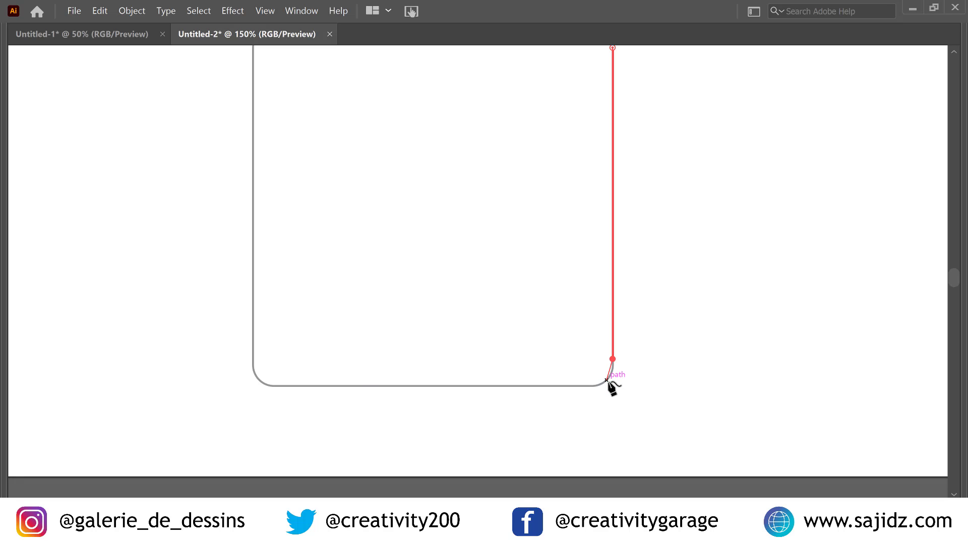
{"action": "left_click_drag", "start_coordinate": [607, 380], "coordinate": [593, 387]}
{"action": "left_click", "coordinate": [593, 387]}
{"action": "key", "text": "ctrl+z"}
{"action": "left_click", "coordinate": [593, 386]}
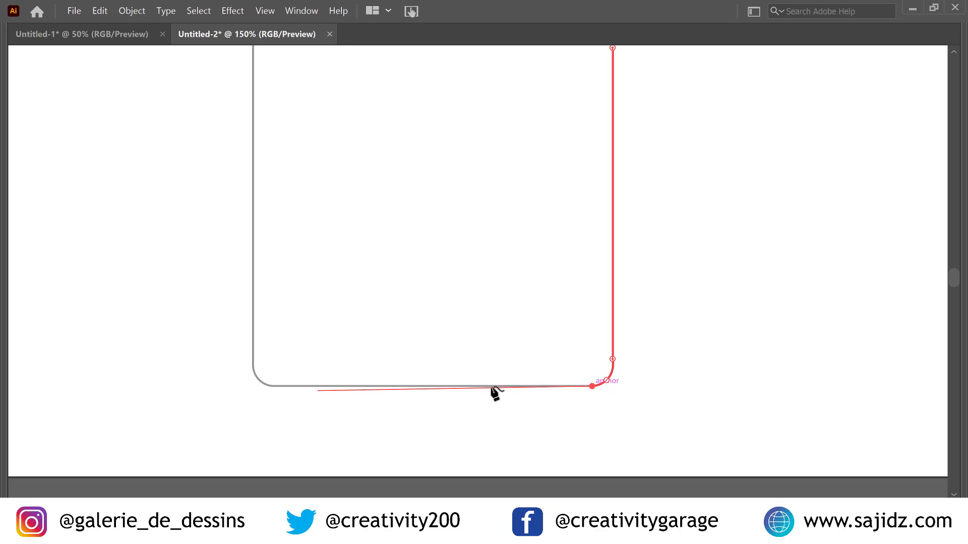
Step: Run the path along the bottom edge, around the bottom-left corner and up the left side
{"action": "left_click", "coordinate": [278, 386]}
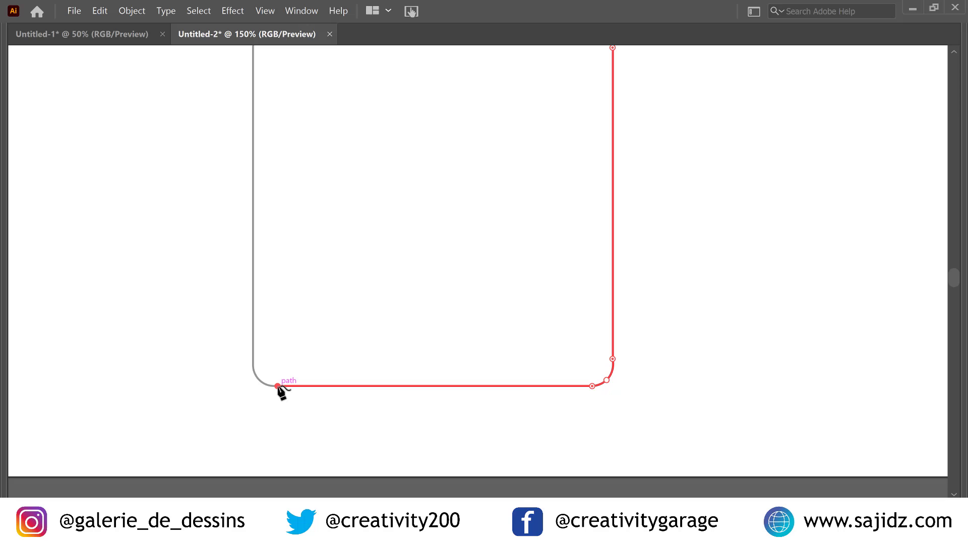
{"action": "mouse_move", "coordinate": [278, 387]}
{"action": "left_mouse_down"}
{"action": "mouse_move", "coordinate": [267, 403]}
{"action": "mouse_move", "coordinate": [270, 386]}
{"action": "left_mouse_up"}
{"action": "key", "text": "ctrl+z"}
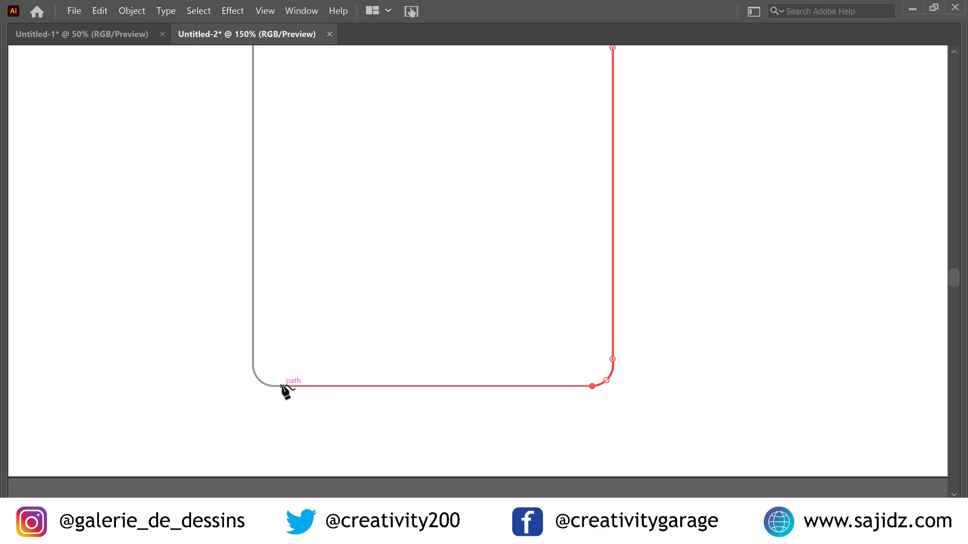
{"action": "left_click", "coordinate": [282, 386]}
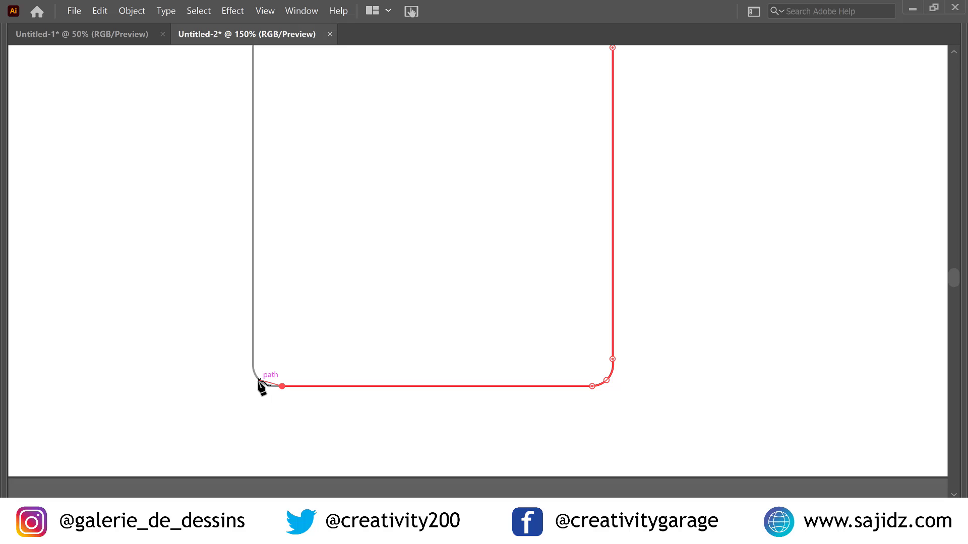
{"action": "left_click", "coordinate": [259, 380]}
{"action": "left_click", "coordinate": [253, 362]}
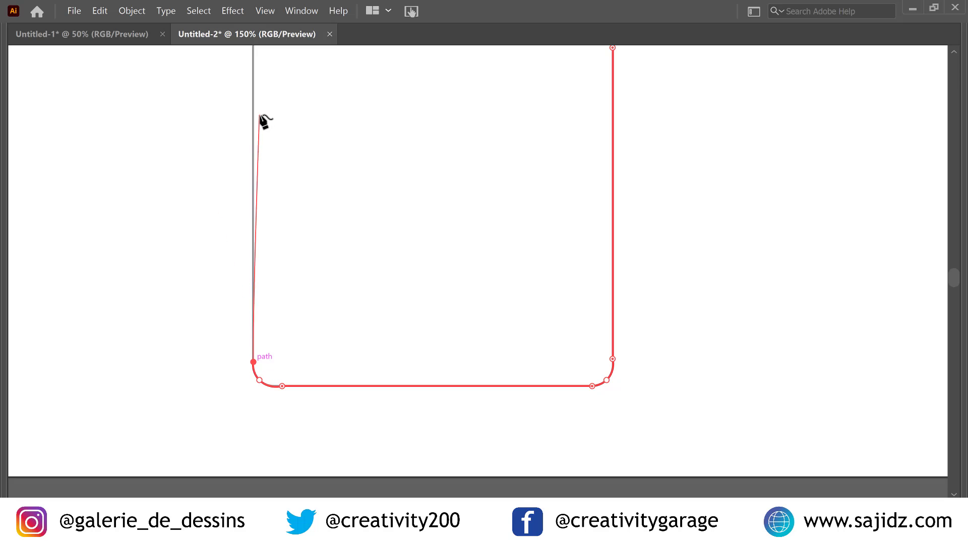
Step: Continue up the left edge and curve around the top-left corner onto the top edge
{"action": "scroll", "coordinate": [254, 117], "scroll_direction": "up", "scroll_amount": 1}
{"action": "scroll", "coordinate": [254, 117], "scroll_direction": "up", "scroll_amount": 1}
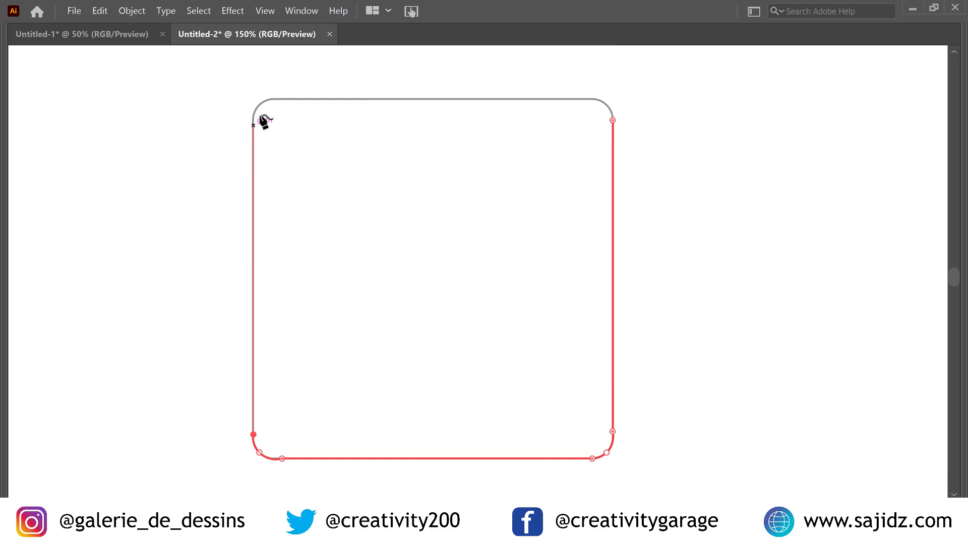
{"action": "left_click", "coordinate": [253, 120]}
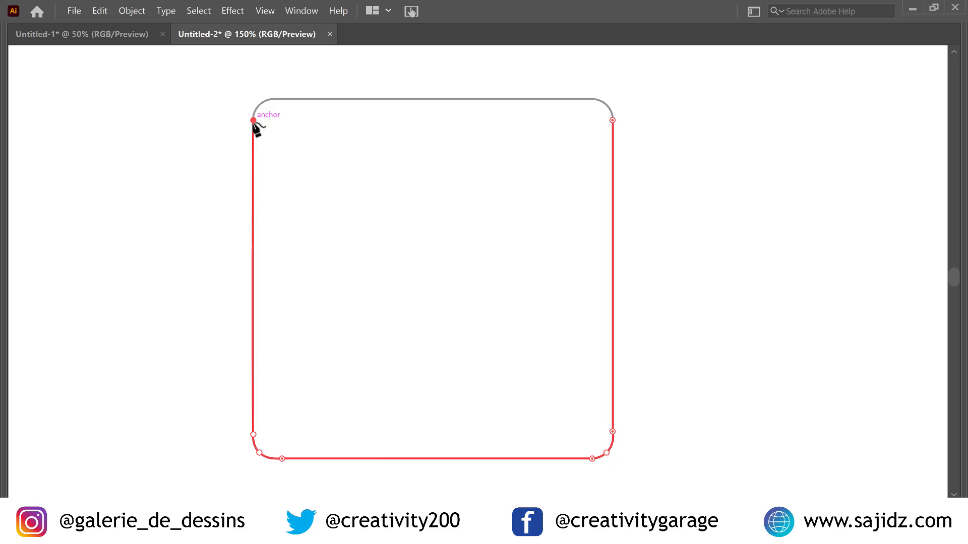
{"action": "key", "text": "ctrl+z"}
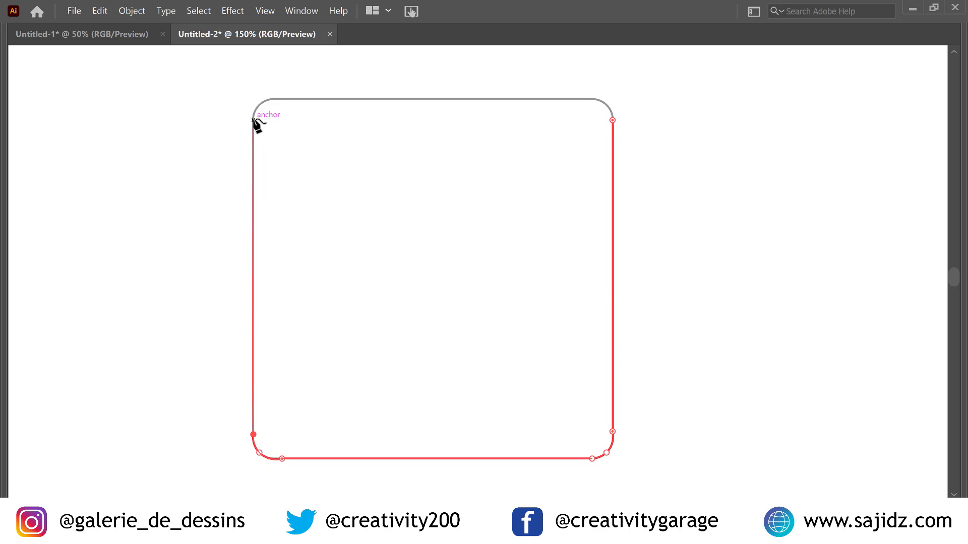
{"action": "left_click", "coordinate": [253, 121]}
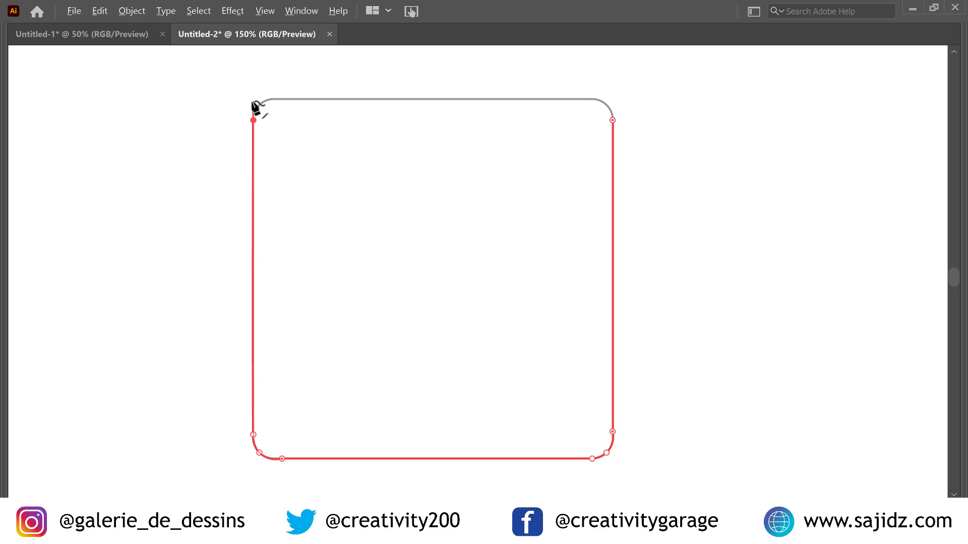
{"action": "scroll", "coordinate": [254, 105], "scroll_direction": "up", "scroll_amount": 3}
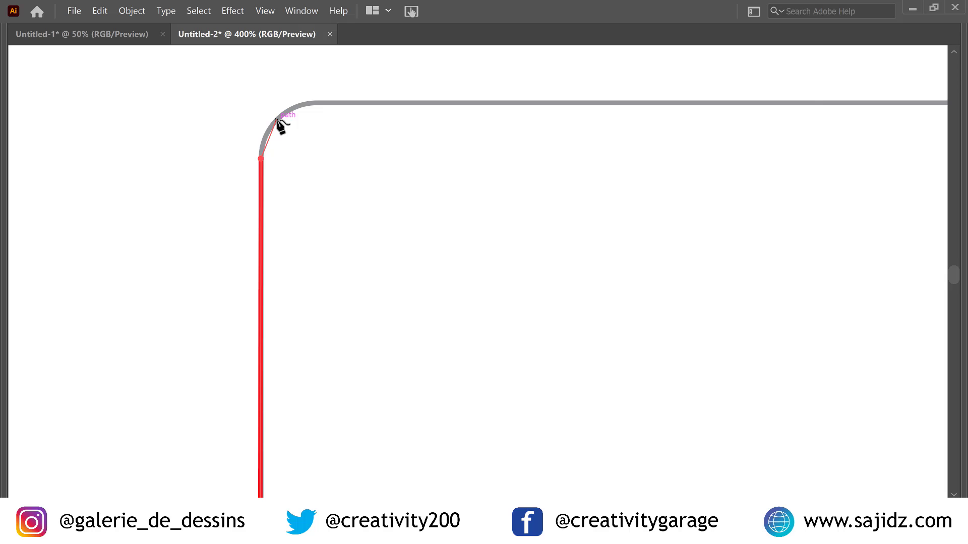
{"action": "left_click", "coordinate": [277, 120]}
{"action": "left_click", "coordinate": [321, 103]}
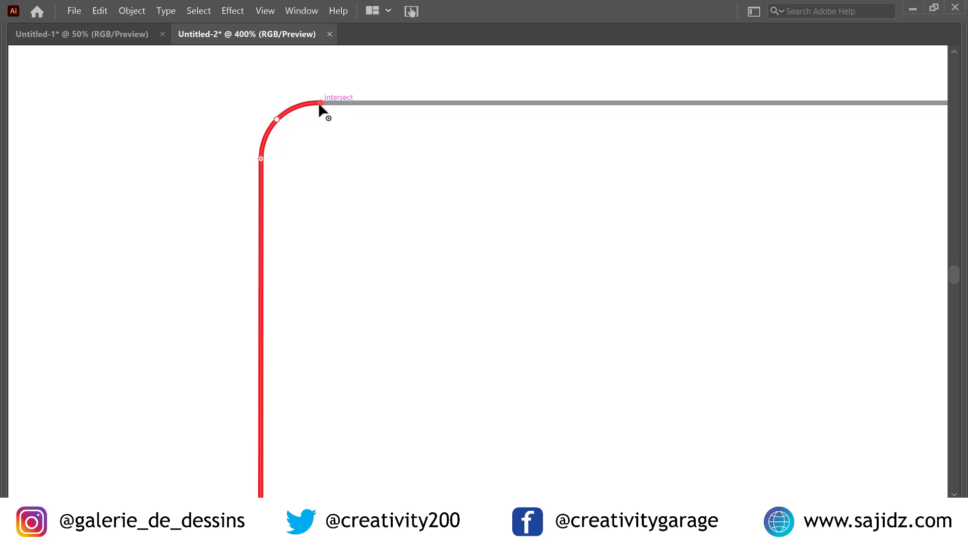
{"action": "left_click_drag", "start_coordinate": [321, 102], "coordinate": [365, 135]}
Step: Run across the top edge, round the top-right corner and close the outline at its start
{"action": "key", "text": "ctrl+1"}
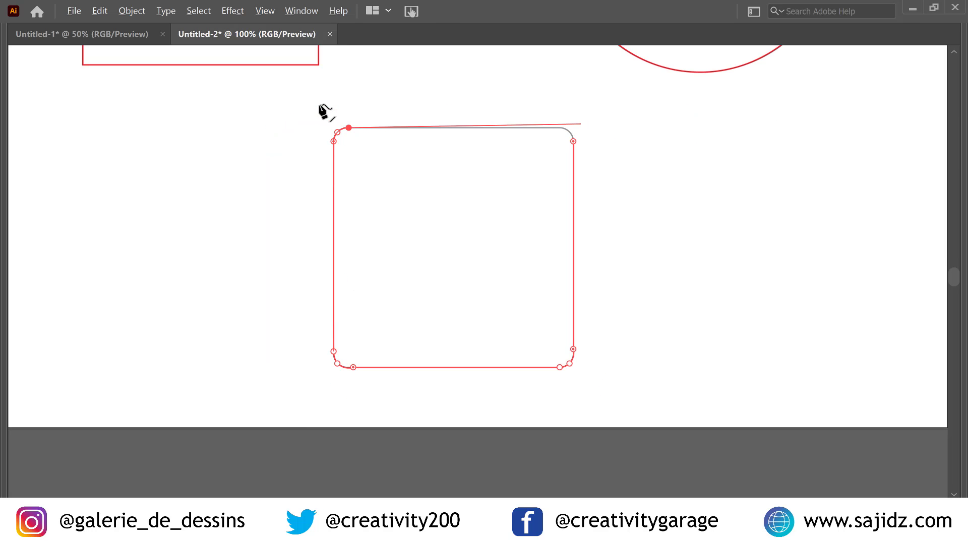
{"action": "key", "text": "ctrl+plus"}
{"action": "key", "text": "ctrl+plus"}
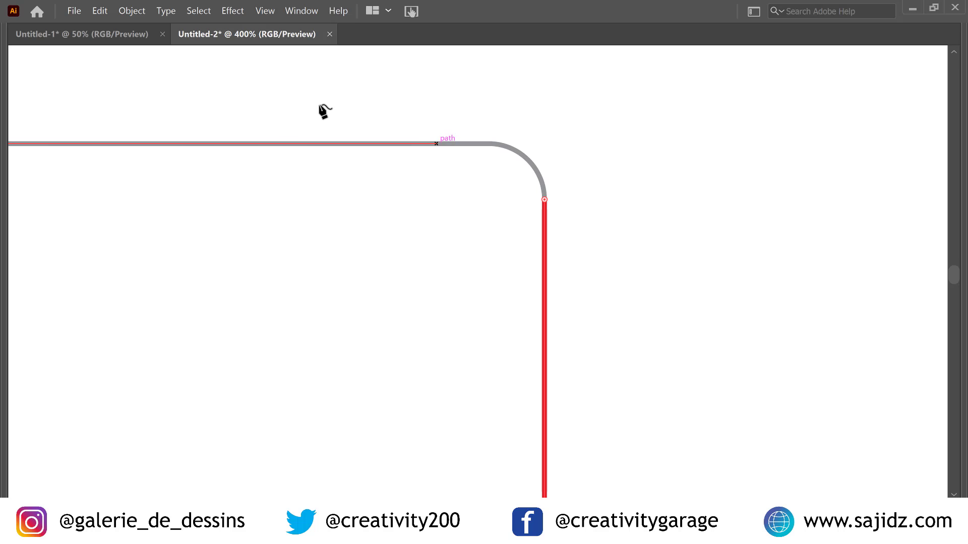
{"action": "left_click", "coordinate": [494, 150]}
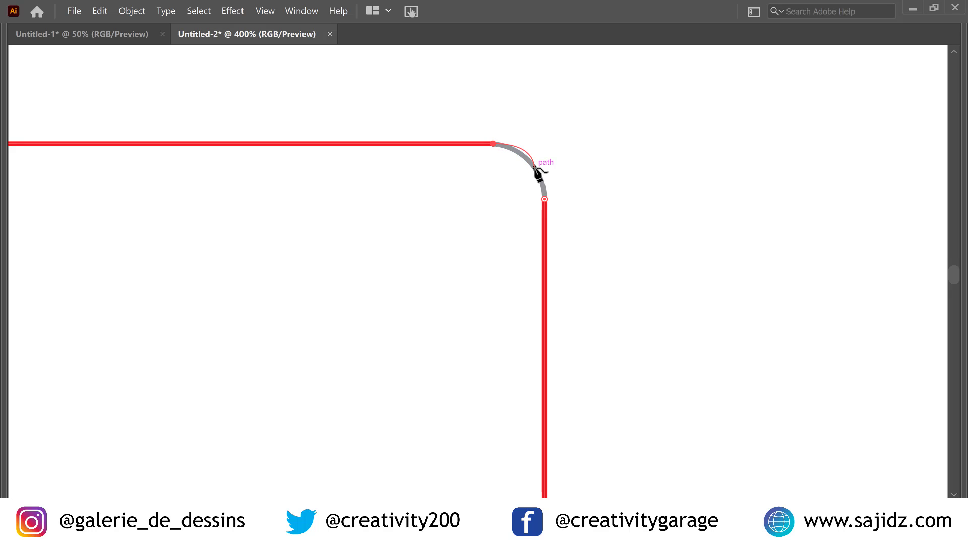
{"action": "key", "text": "Escape"}
{"action": "left_click", "coordinate": [530, 162]}
{"action": "left_click", "coordinate": [545, 197]}
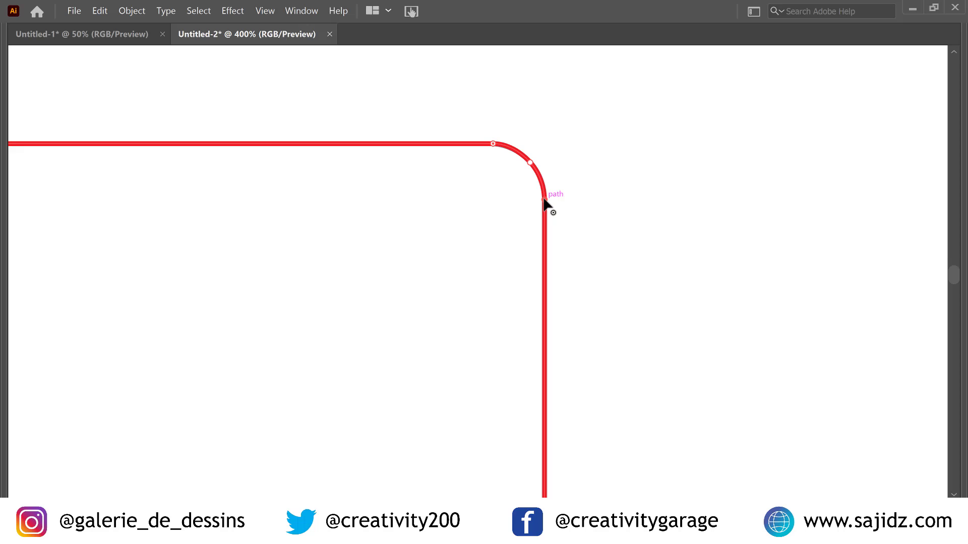
Step: Deselect the finished outline and bring the panels back
{"action": "scroll", "coordinate": [487, 245], "scroll_direction": "down", "scroll_amount": 5}
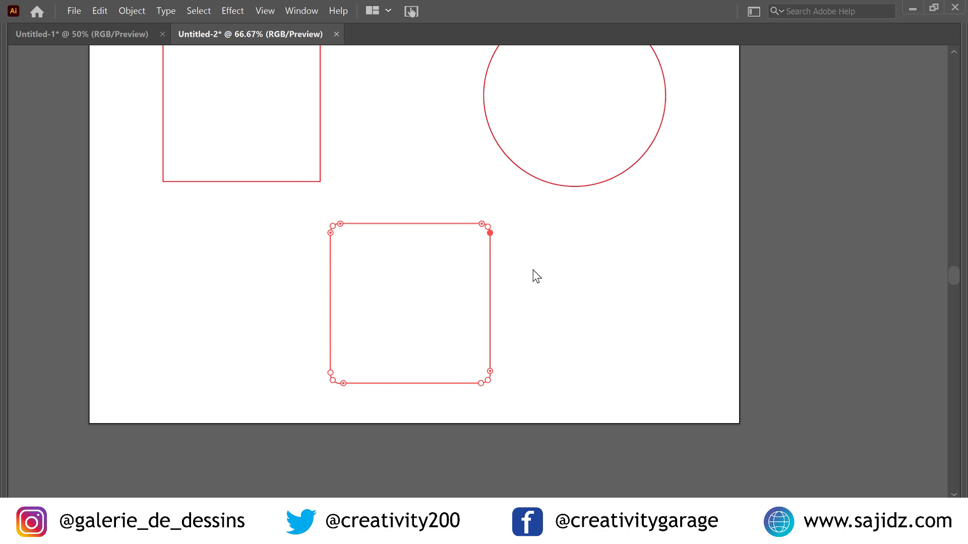
{"action": "left_click", "coordinate": [571, 293], "text": "ctrl"}
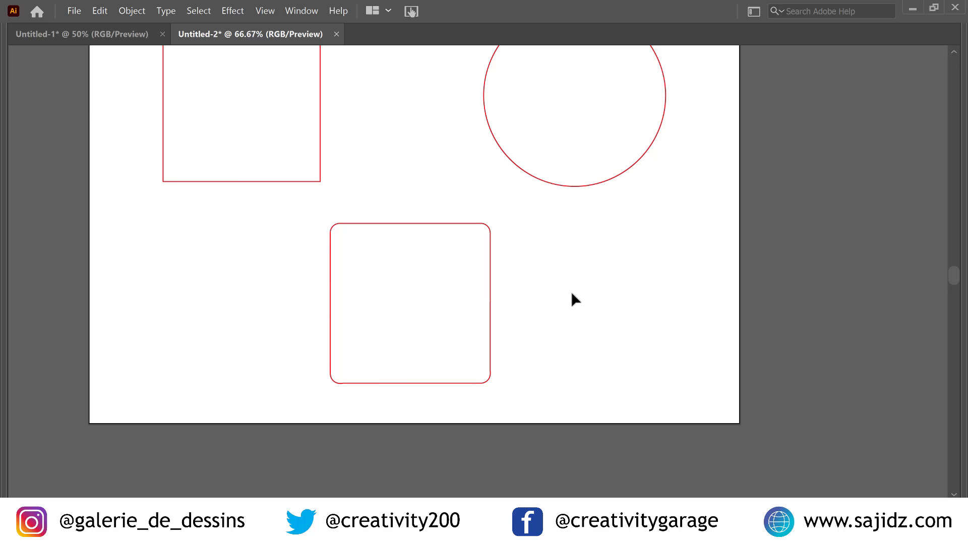
{"action": "scroll", "coordinate": [574, 330], "scroll_direction": "up", "scroll_amount": 1}
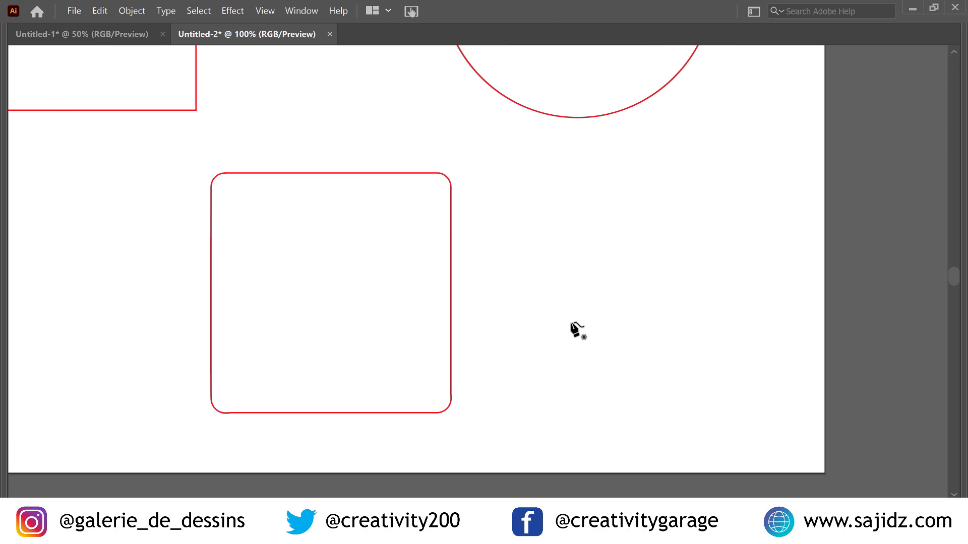
{"action": "key", "text": "Tab"}
{"action": "scroll", "coordinate": [575, 328], "scroll_direction": "down", "scroll_amount": 1}
{"action": "scroll", "coordinate": [595, 244], "scroll_direction": "up", "scroll_amount": 4}
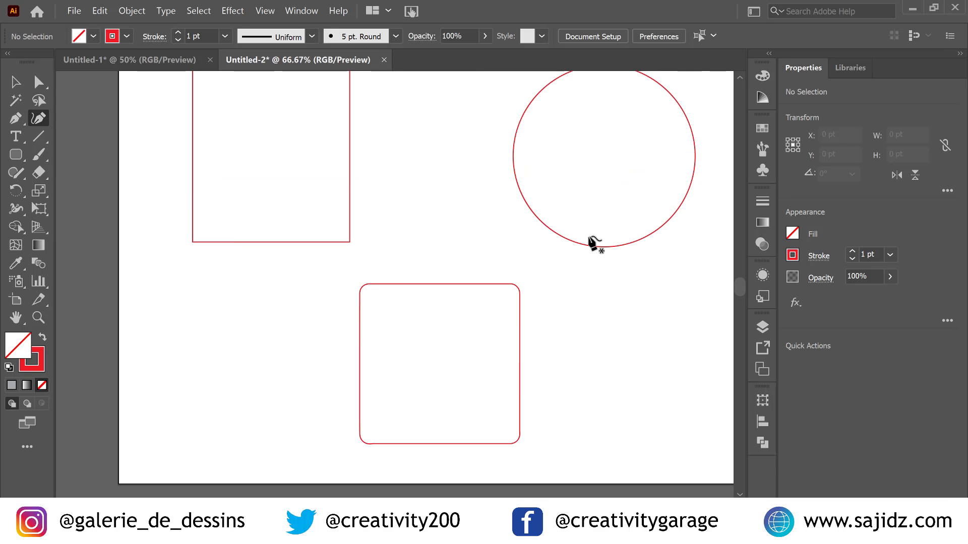
{"action": "scroll", "coordinate": [595, 245], "scroll_direction": "up", "scroll_amount": 2}
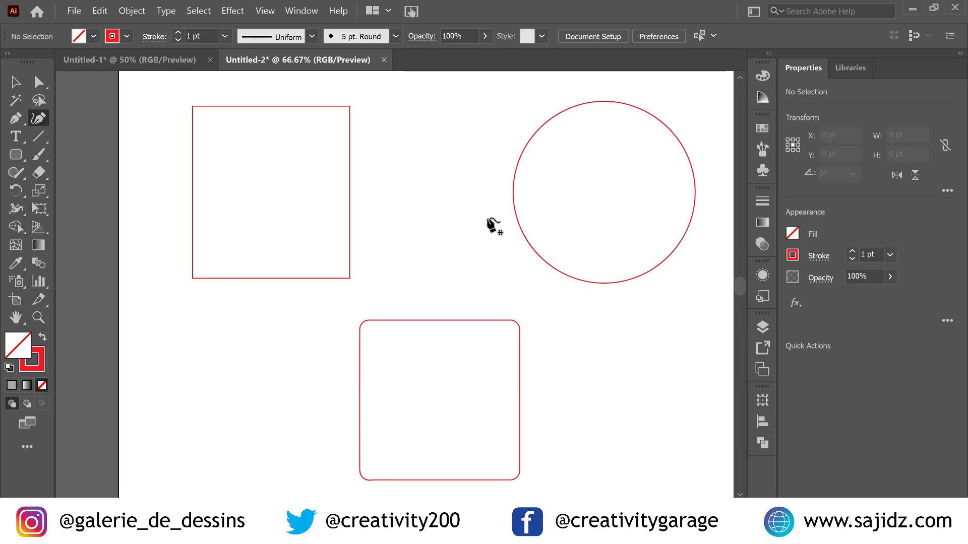
Step: Switch to the fish document Untitled-1 and zoom in slightly on the fish
{"action": "left_click", "coordinate": [175, 61]}
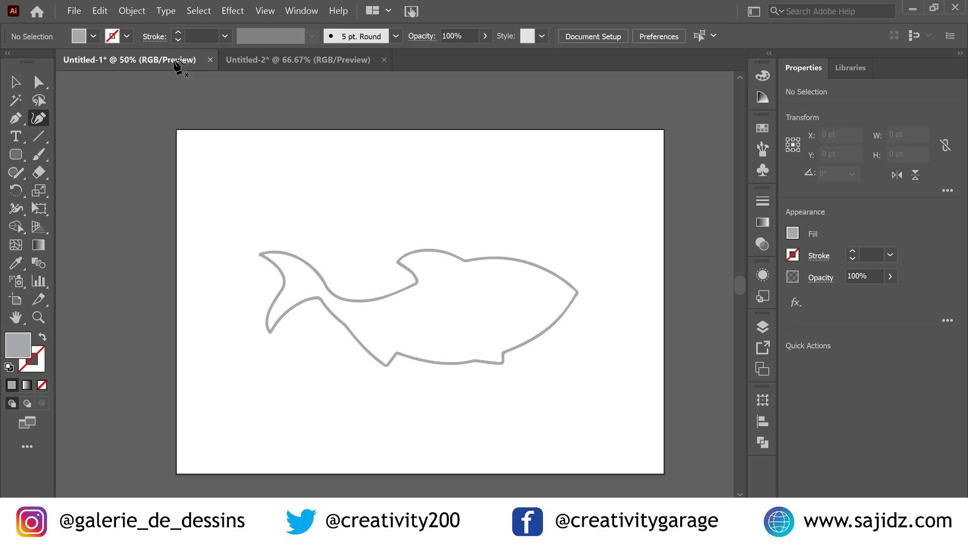
{"action": "key", "text": "ctrl+plus"}
{"action": "key", "text": "alt"}
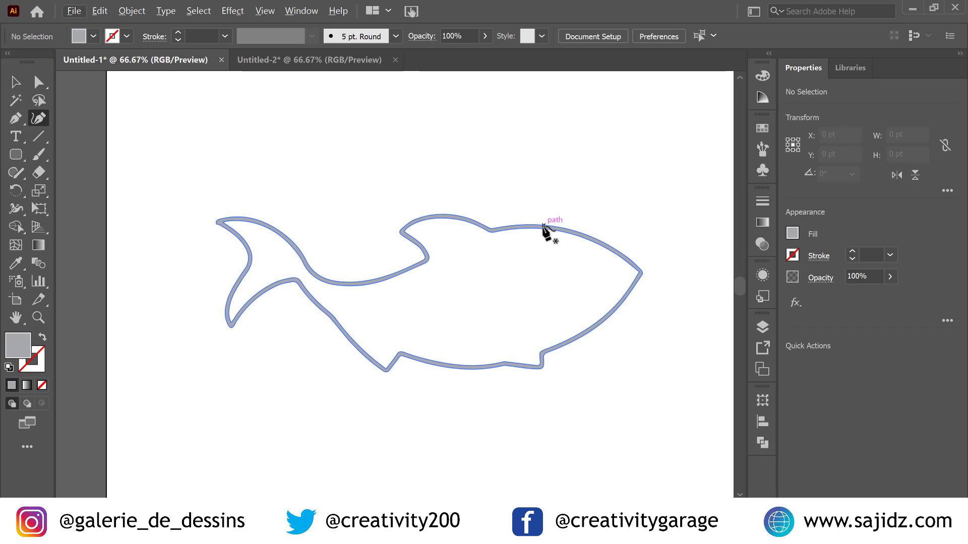
{"action": "key", "text": "ctrl+z"}
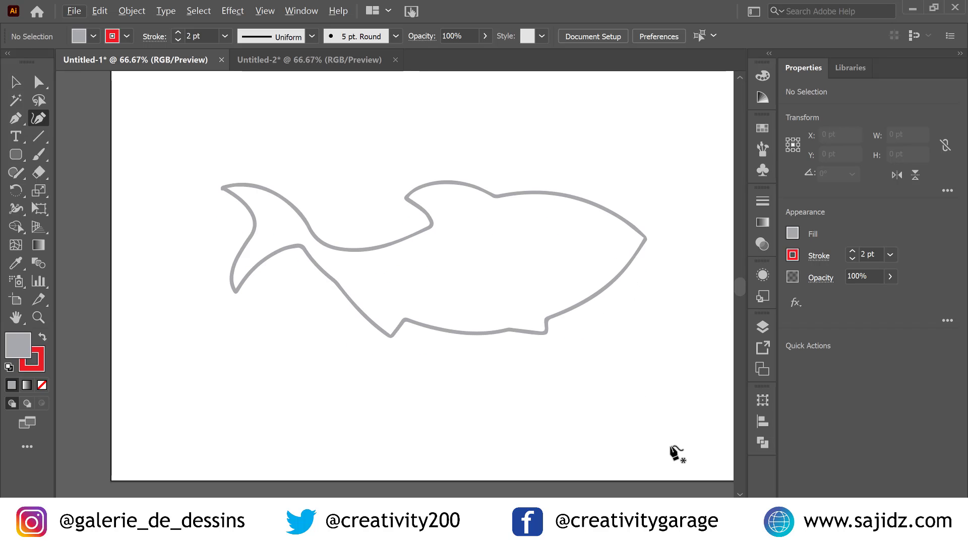
Step: Lock the fish reference on Layer 1 and add a new layer for the tracing
{"action": "key", "text": "F7"}
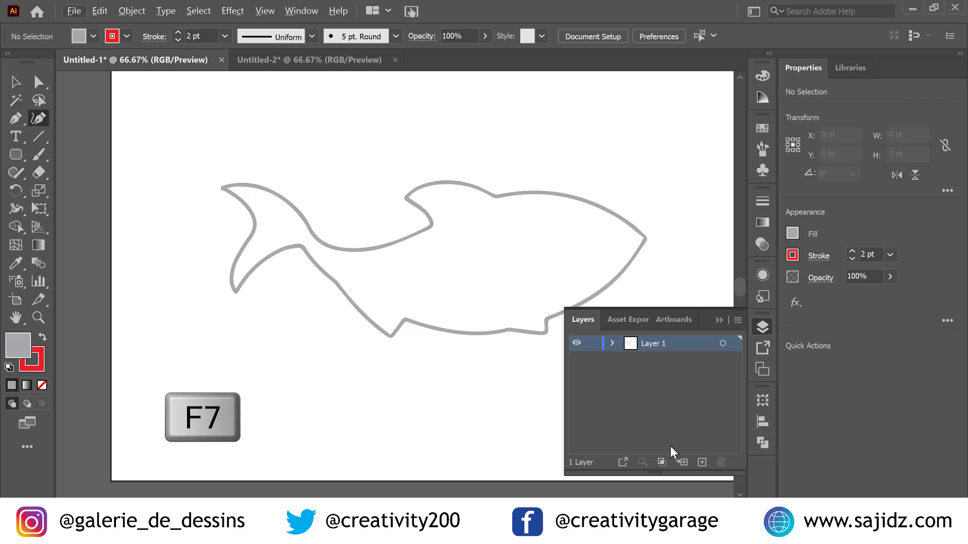
{"action": "left_click", "coordinate": [592, 343]}
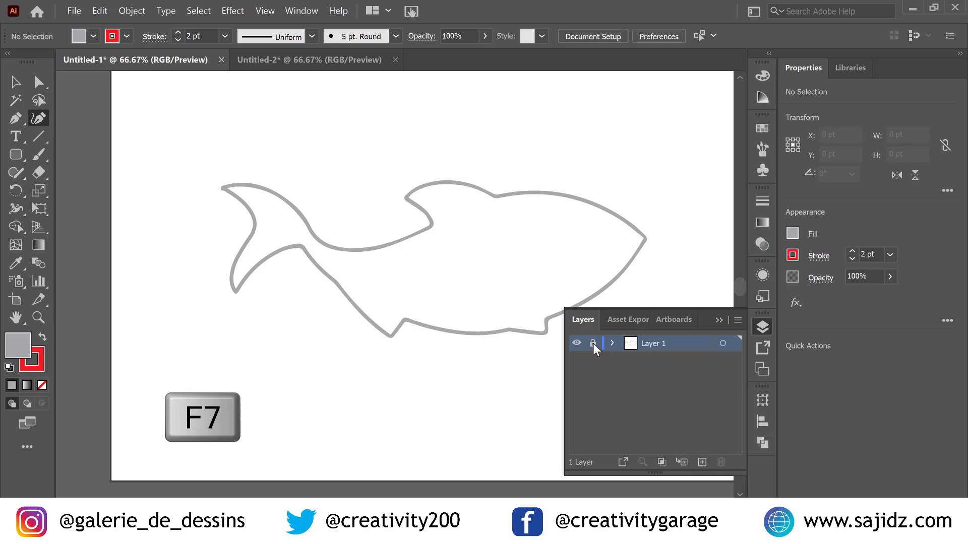
{"action": "left_click", "coordinate": [704, 467]}
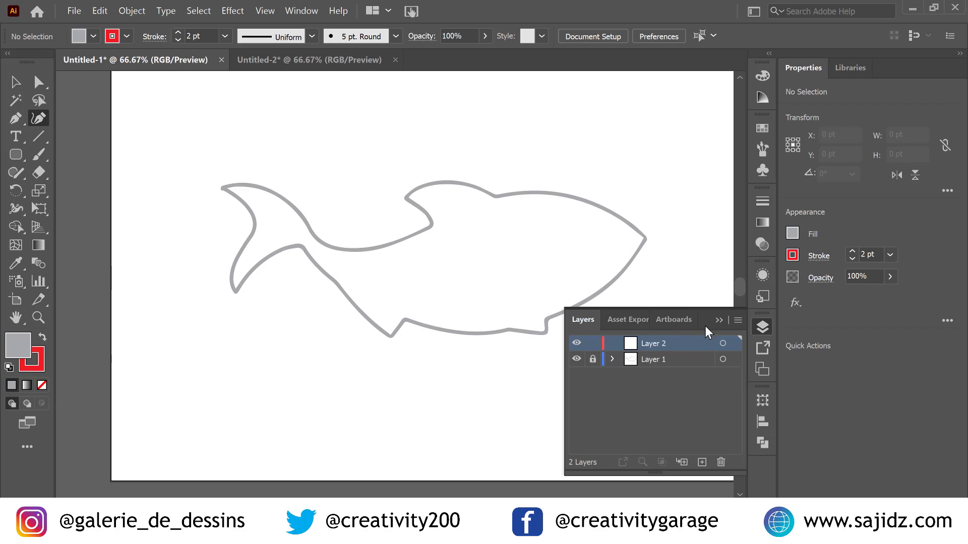
{"action": "left_click", "coordinate": [719, 320]}
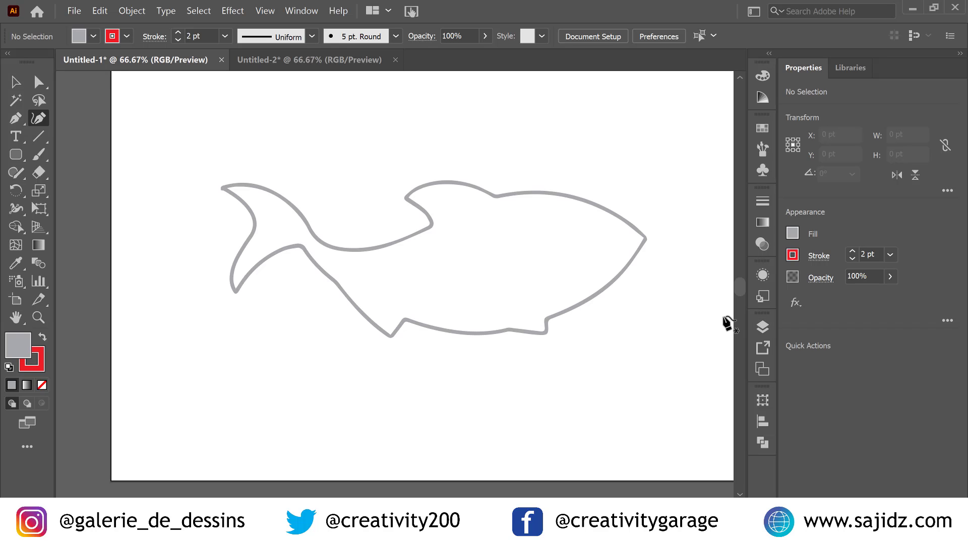
Step: Set the fill to None from the Properties fill swatches
{"action": "left_click", "coordinate": [793, 235]}
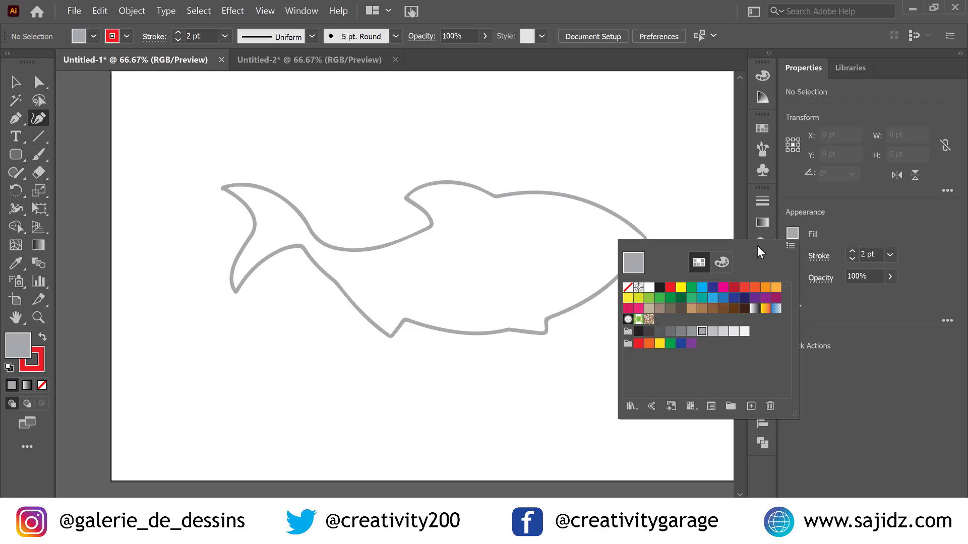
{"action": "left_click", "coordinate": [630, 291]}
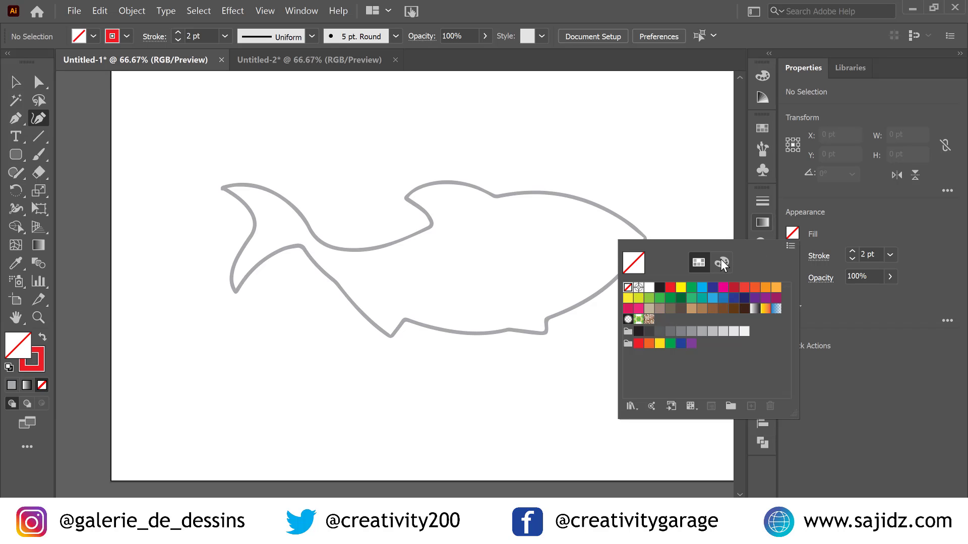
{"action": "left_click", "coordinate": [864, 222]}
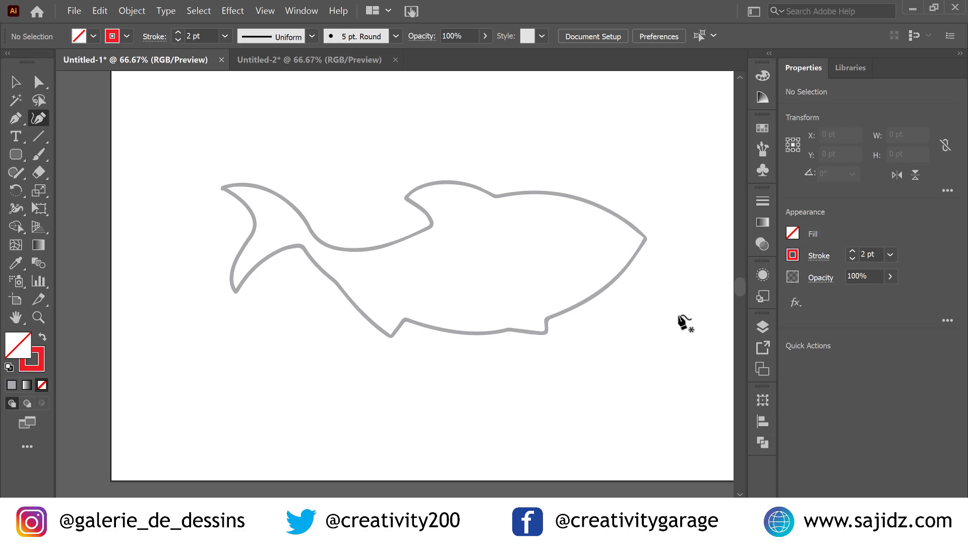
Step: Hide the panels, zoom to 100% on the fish and switch to the Curvature tool (Shift+~)
{"action": "key", "text": "Tab"}
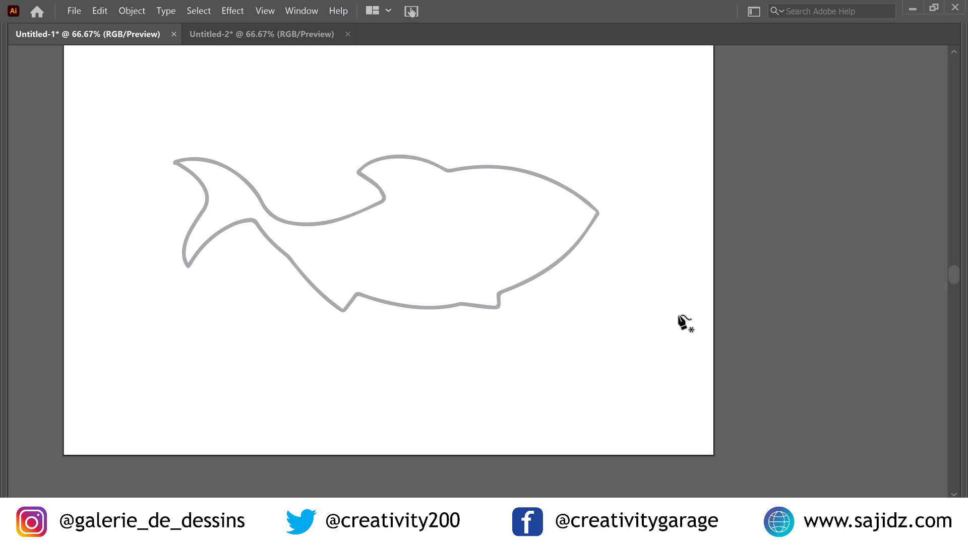
{"action": "key", "text": "ctrl+1"}
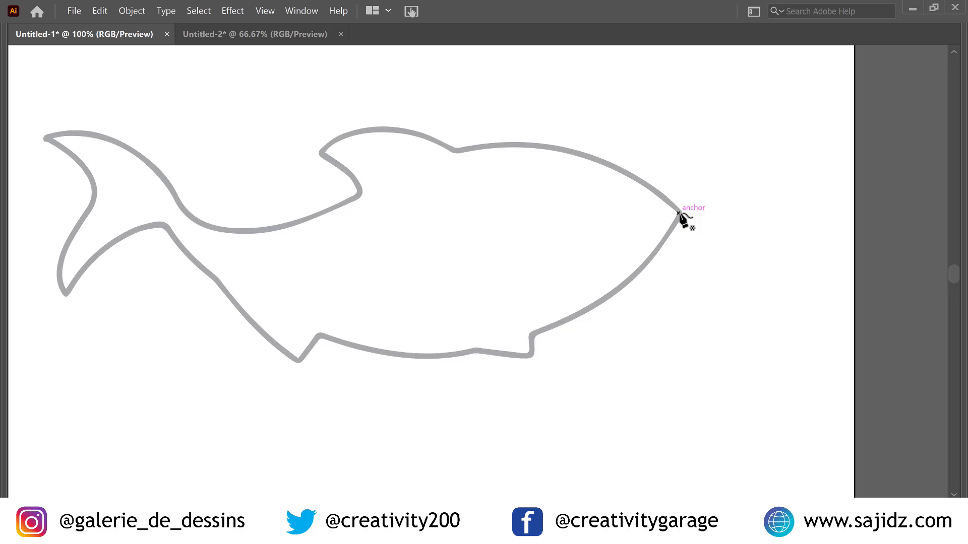
{"action": "key", "text": "a"}
{"action": "key", "text": "shift+grave"}
Step: Trace the lower head curve down into the belly notch and out to the belly bend
{"action": "left_click", "coordinate": [624, 288]}
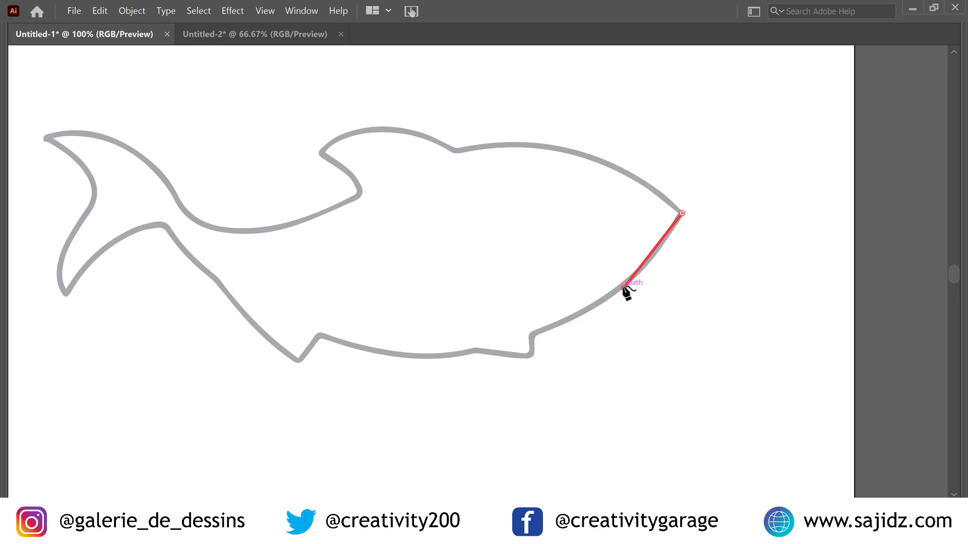
{"action": "left_click", "coordinate": [533, 335]}
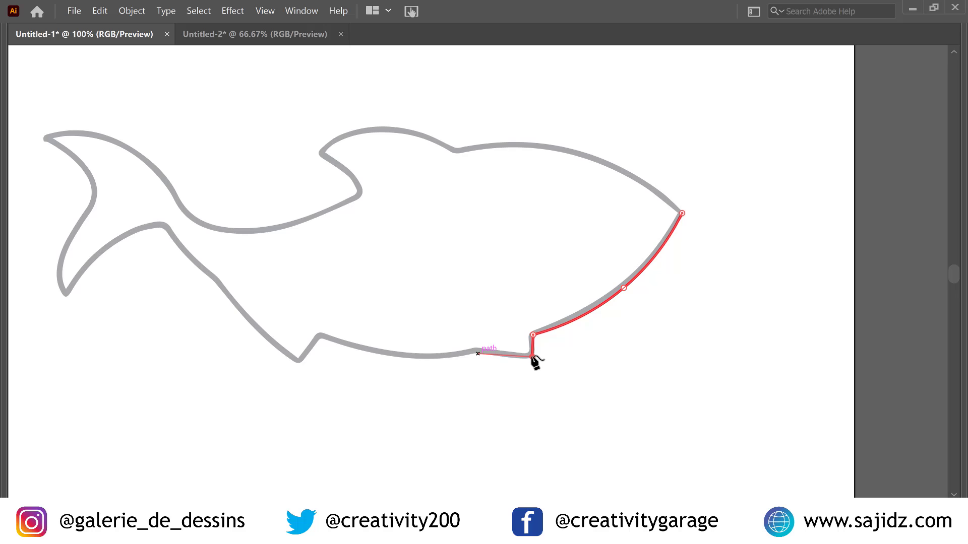
{"action": "left_click_drag", "start_coordinate": [533, 358], "coordinate": [498, 374]}
{"action": "scroll", "coordinate": [497, 374], "scroll_direction": "up", "scroll_amount": 1}
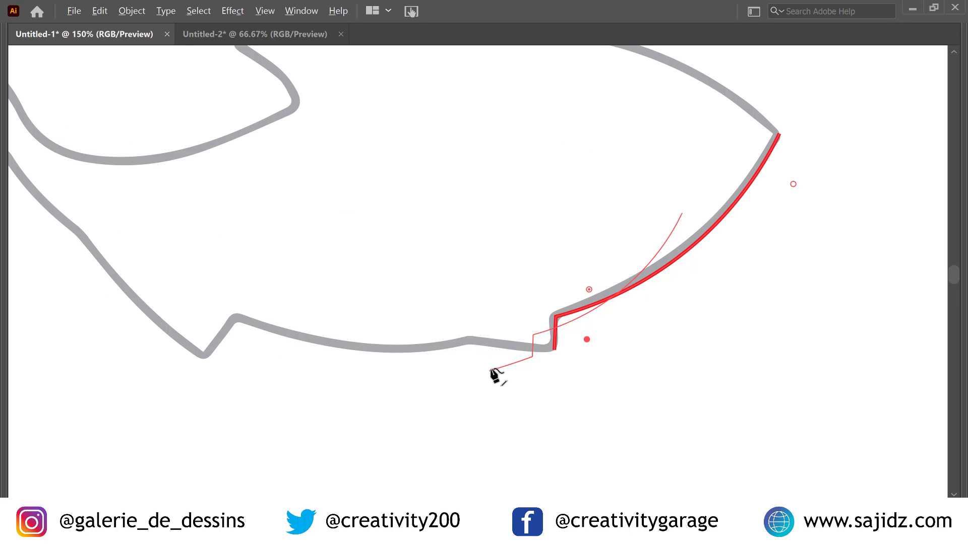
{"action": "left_click", "coordinate": [470, 342]}
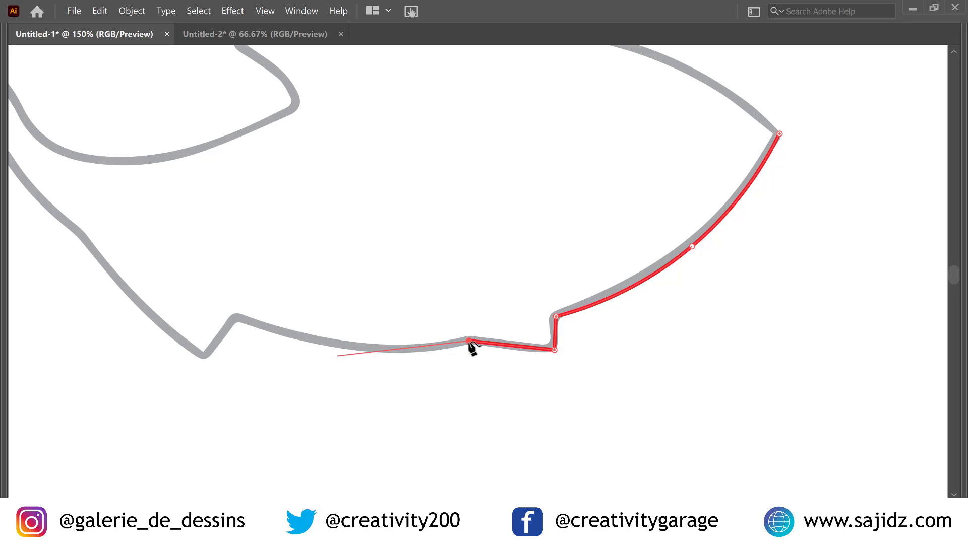
Step: Continue along the belly to the lower fin, making its tip a sharp corner
{"action": "left_click", "coordinate": [343, 346]}
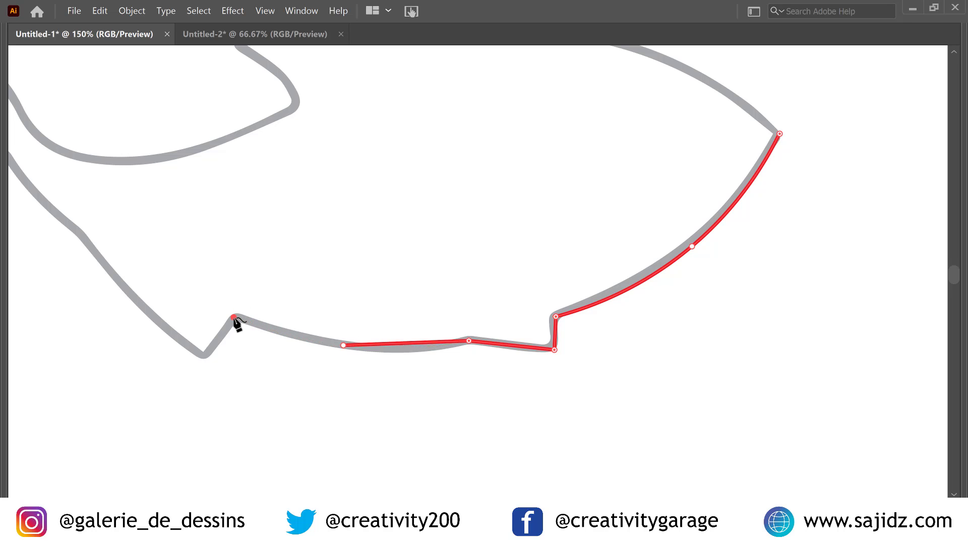
{"action": "left_click", "coordinate": [235, 318]}
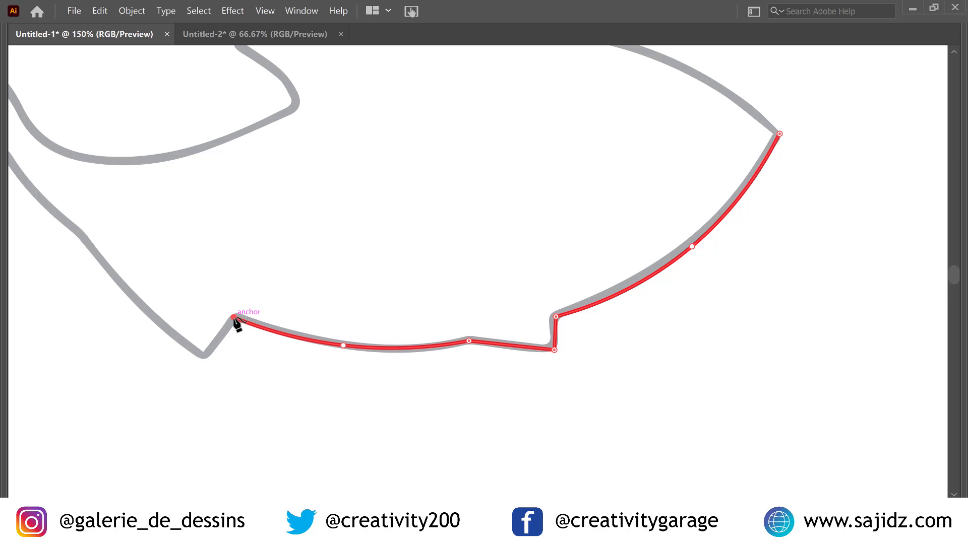
{"action": "left_click", "coordinate": [205, 353]}
{"action": "left_click", "coordinate": [205, 358]}
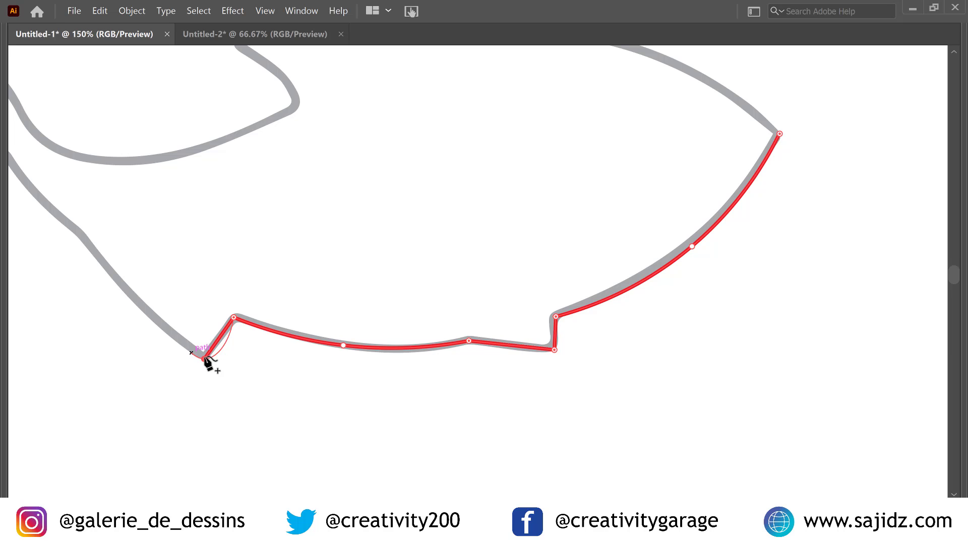
{"action": "key", "text": "v"}
{"action": "key", "text": "p"}
{"action": "scroll", "coordinate": [149, 356], "scroll_direction": "down", "scroll_amount": 2}
Step: Curve the outline up the lower body and along the tail's lower edge to its lower tip
{"action": "scroll", "coordinate": [89, 342], "scroll_direction": "up", "scroll_amount": 2}
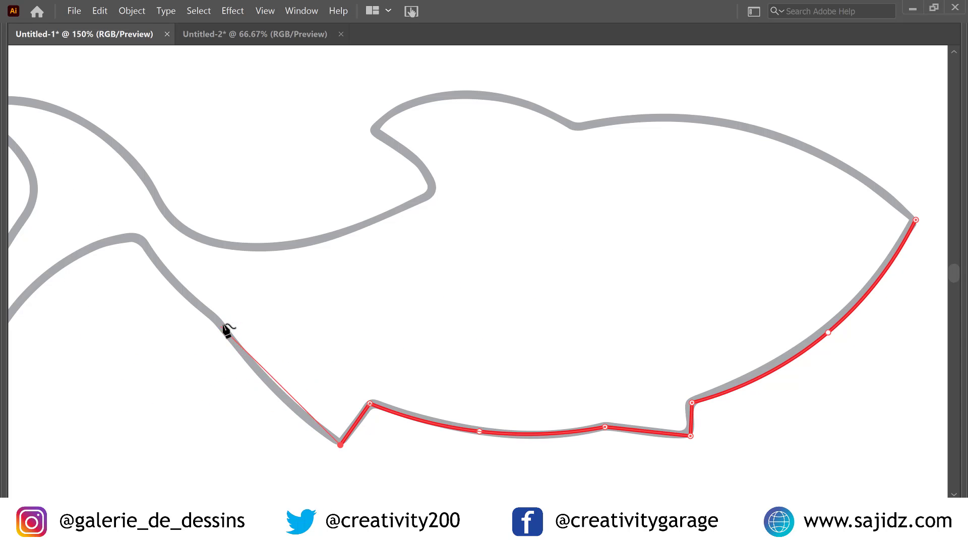
{"action": "left_click_drag", "start_coordinate": [216, 319], "coordinate": [136, 283]}
{"action": "left_click", "coordinate": [140, 236]}
{"action": "scroll", "coordinate": [173, 303], "scroll_direction": "down", "scroll_amount": 2}
{"action": "scroll", "coordinate": [227, 177], "scroll_direction": "up", "scroll_amount": 3}
{"action": "left_click", "coordinate": [215, 179]}
Step: Continue the outline up the tail's inner edge to a corner at the top tip and along its upper edge
{"action": "scroll", "coordinate": [135, 252], "scroll_direction": "up", "scroll_amount": 1}
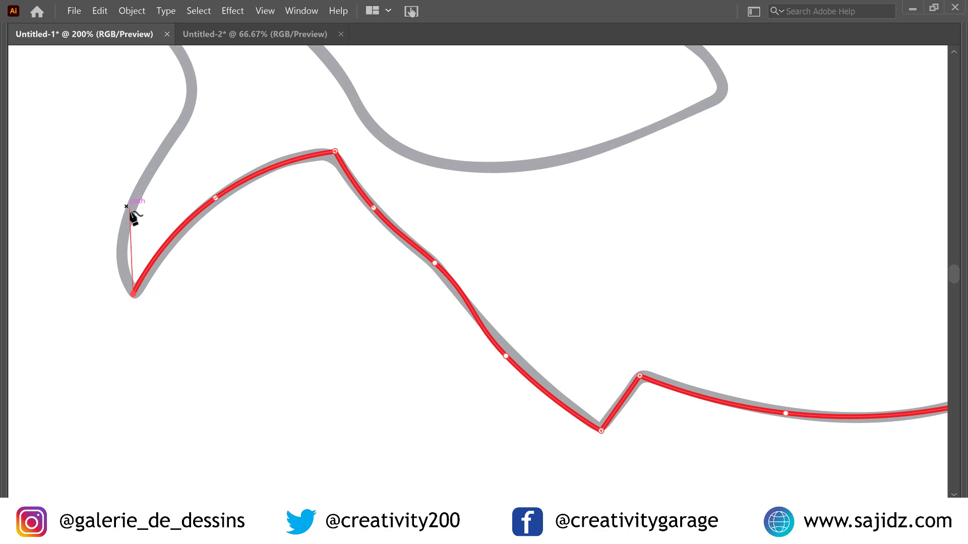
{"action": "left_click_drag", "start_coordinate": [133, 211], "coordinate": [186, 136]}
{"action": "left_click", "coordinate": [192, 109]}
{"action": "scroll", "coordinate": [176, 110], "scroll_direction": "up", "scroll_amount": 4}
{"action": "left_click", "coordinate": [158, 117]}
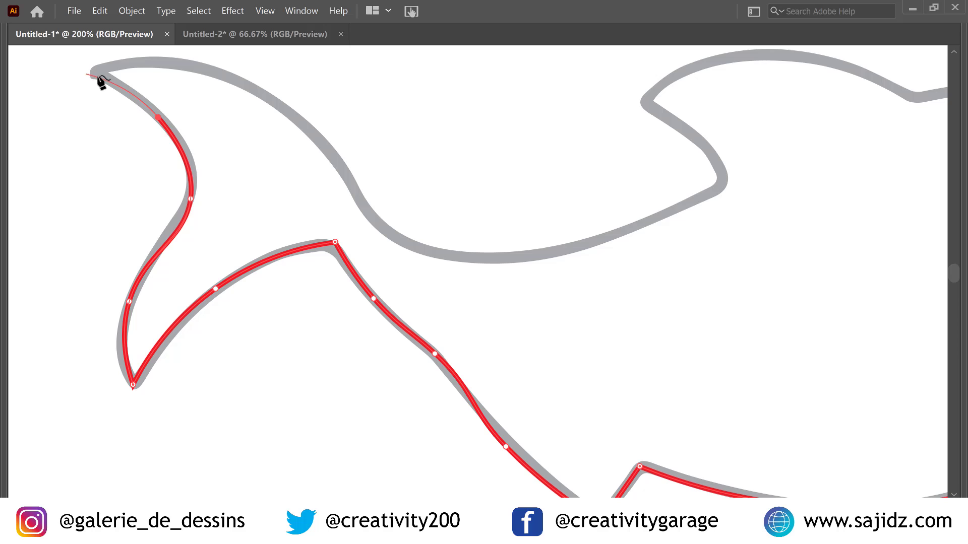
{"action": "left_click", "coordinate": [96, 74]}
{"action": "left_click", "coordinate": [249, 87]}
Step: Curve the outline down through the back's dip and up toward the dorsal fin
{"action": "left_click_drag", "start_coordinate": [366, 209], "coordinate": [590, 252]}
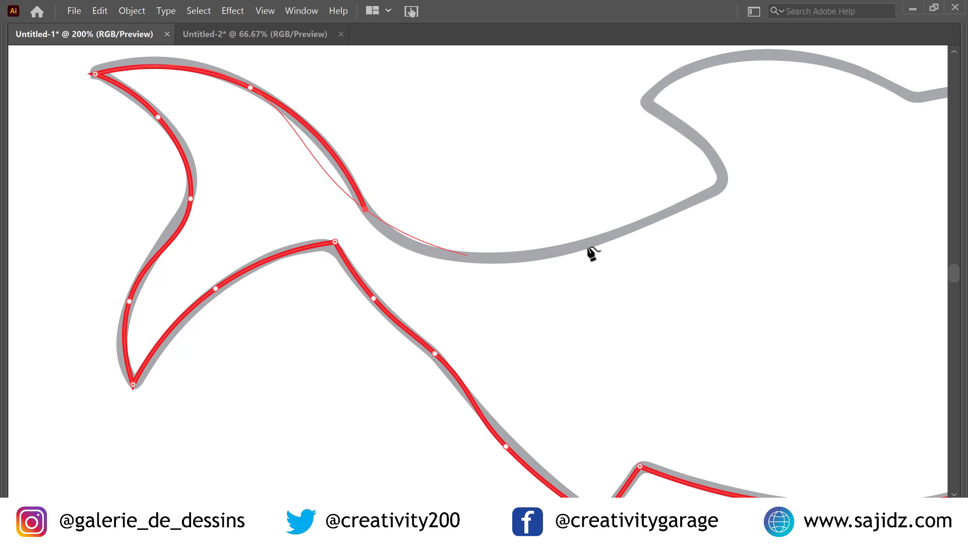
{"action": "left_click", "coordinate": [502, 257]}
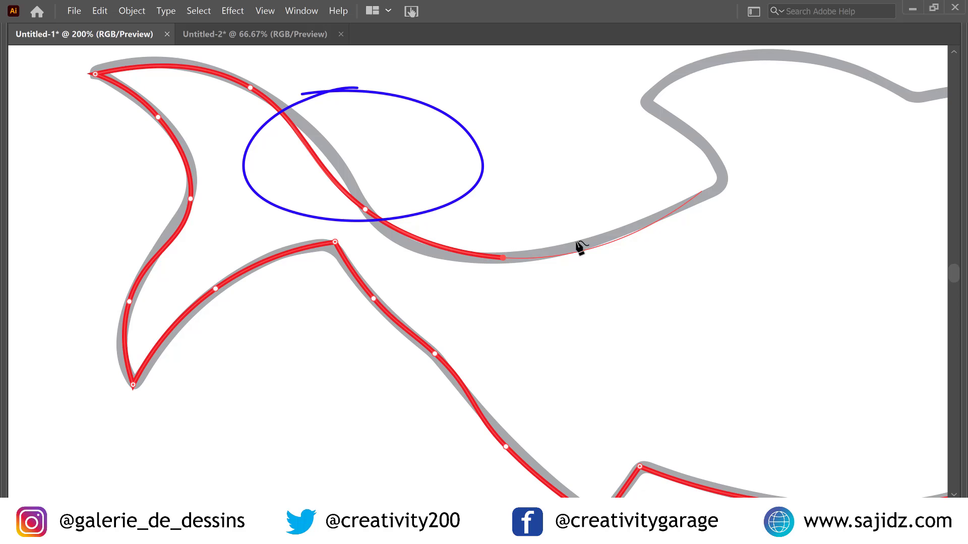
{"action": "left_click", "coordinate": [633, 228]}
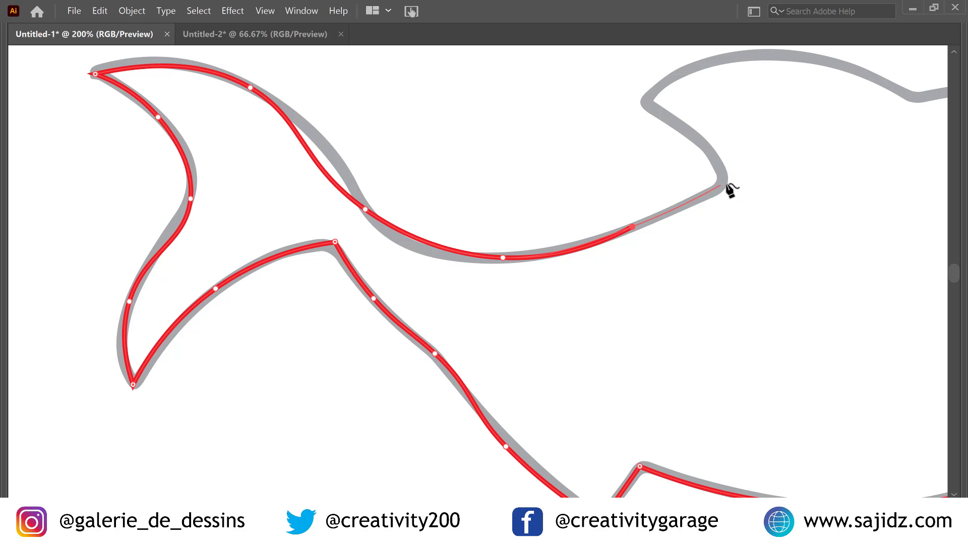
Step: Outline the dorsal fin with sharp lower and rear corners, ending on the back behind it
{"action": "left_click", "coordinate": [711, 192]}
{"action": "scroll", "coordinate": [723, 184], "scroll_direction": "up", "scroll_amount": 1}
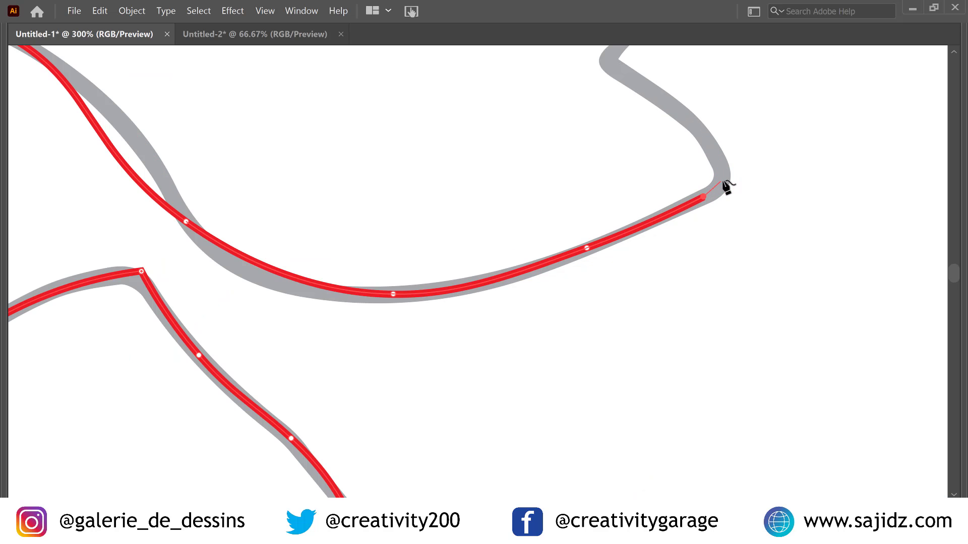
{"action": "left_click", "coordinate": [722, 180]}
{"action": "left_click", "coordinate": [699, 132]}
{"action": "scroll", "coordinate": [655, 141], "scroll_direction": "up", "scroll_amount": 3}
{"action": "left_click", "coordinate": [607, 133]}
{"action": "key", "text": "ctrl+minus"}
{"action": "key", "text": "ctrl+minus"}
{"action": "left_click", "coordinate": [650, 141]}
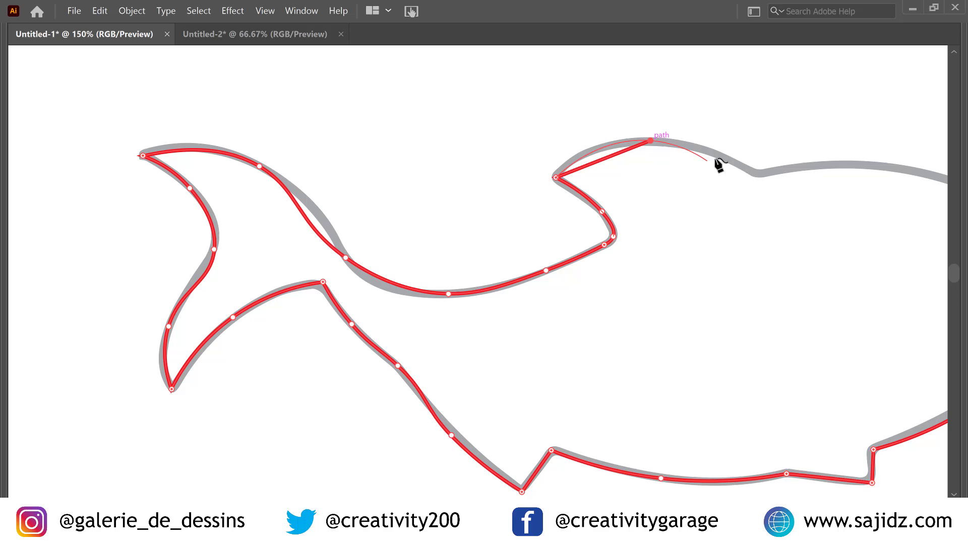
{"action": "left_click", "coordinate": [756, 174]}
{"action": "scroll", "coordinate": [756, 211], "scroll_direction": "down", "scroll_amount": 1}
{"action": "scroll", "coordinate": [731, 192], "scroll_direction": "up", "scroll_amount": 1}
{"action": "left_click", "coordinate": [656, 185]}
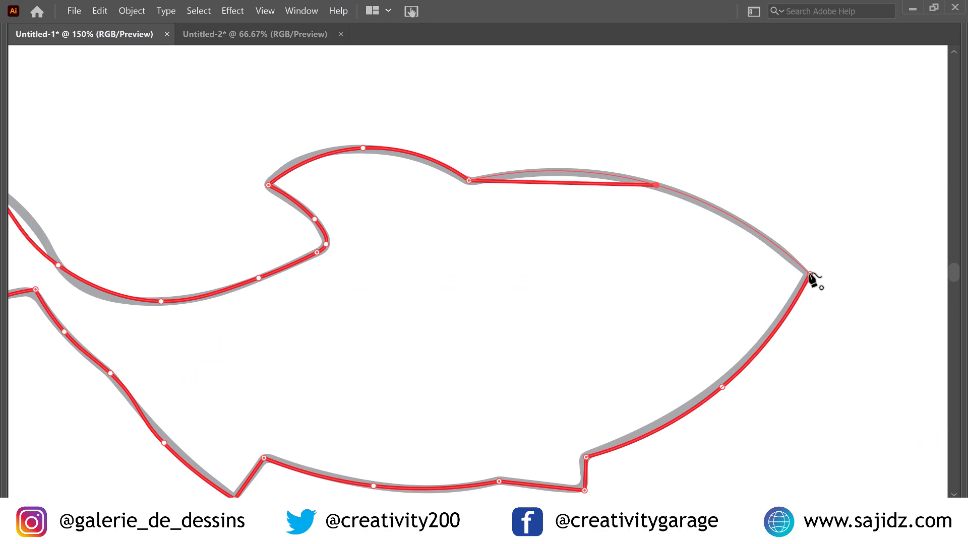
{"action": "left_click", "coordinate": [808, 275]}
{"action": "key", "text": "ctrl+minus"}
{"action": "key", "text": "Tab"}
{"action": "key", "text": "v"}
{"action": "left_click", "coordinate": [129, 313]}
{"action": "key", "text": "ctrl+minus"}
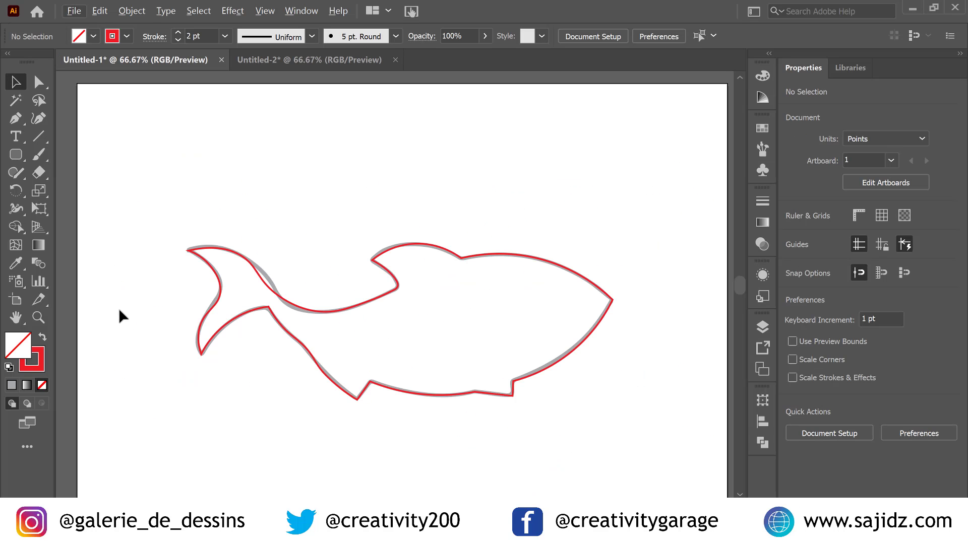
{"action": "left_click", "coordinate": [39, 83]}
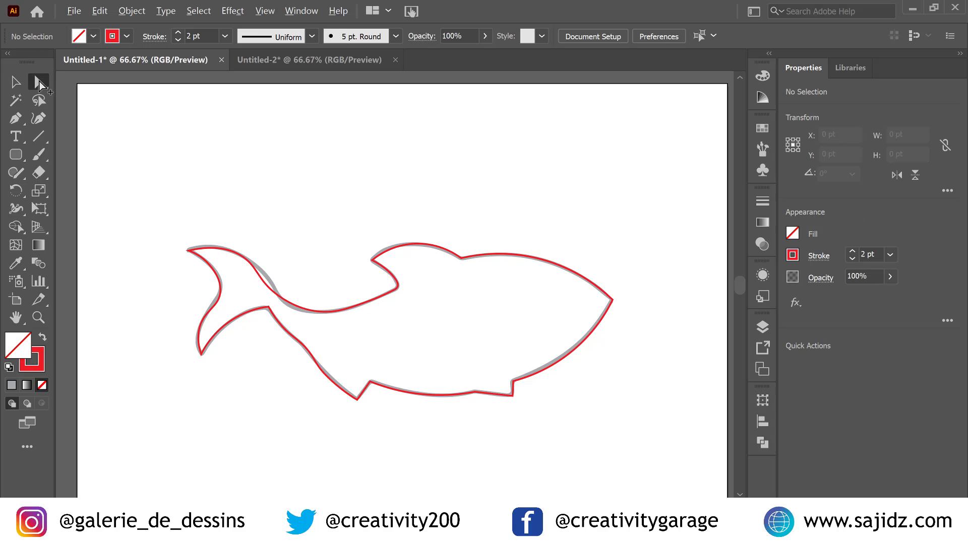
{"action": "key", "text": "ctrl+plus"}
{"action": "key", "text": "ctrl+plus"}
{"action": "left_click", "coordinate": [576, 377]}
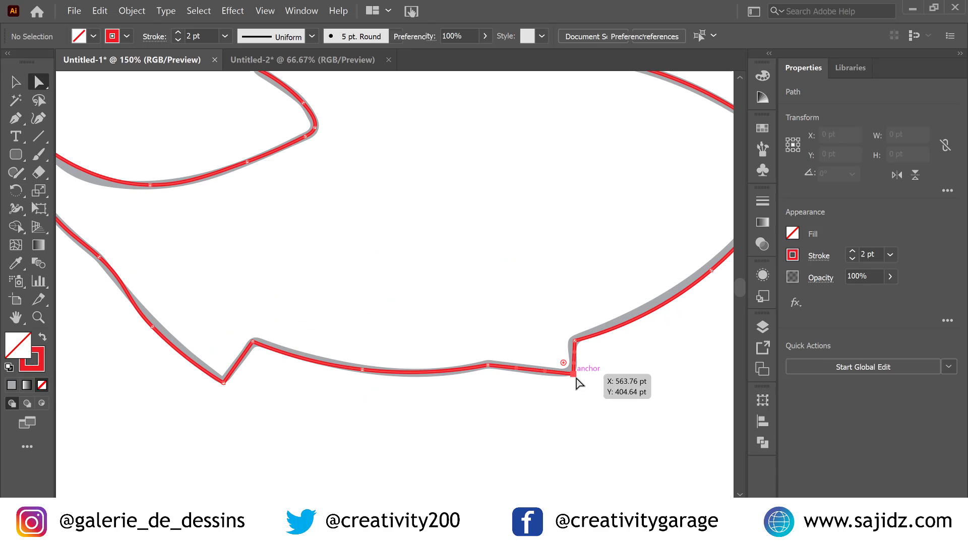
{"action": "left_click", "coordinate": [575, 375]}
{"action": "left_click_drag", "start_coordinate": [565, 364], "coordinate": [583, 350]}
{"action": "left_click", "coordinate": [575, 342]}
{"action": "left_click", "coordinate": [489, 367]}
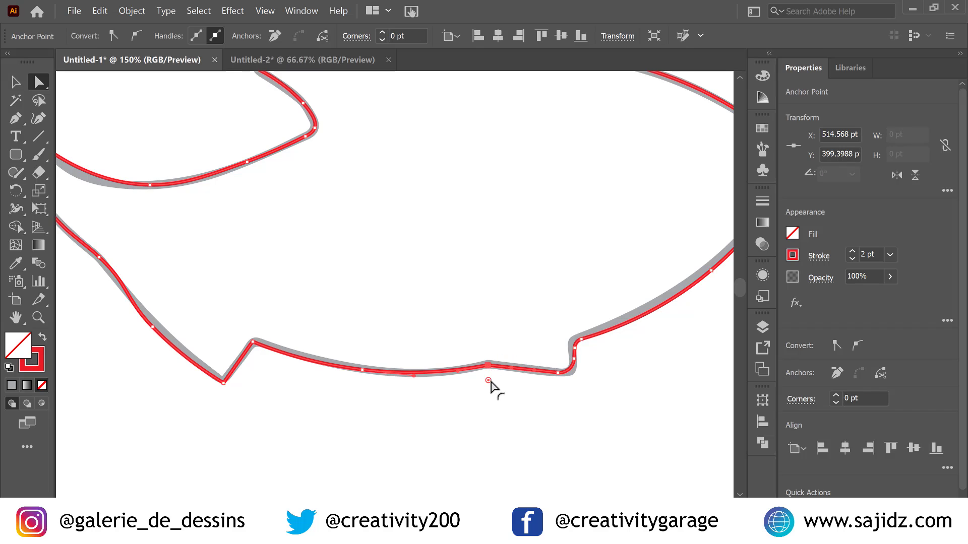
{"action": "left_click_drag", "start_coordinate": [490, 382], "coordinate": [494, 394]}
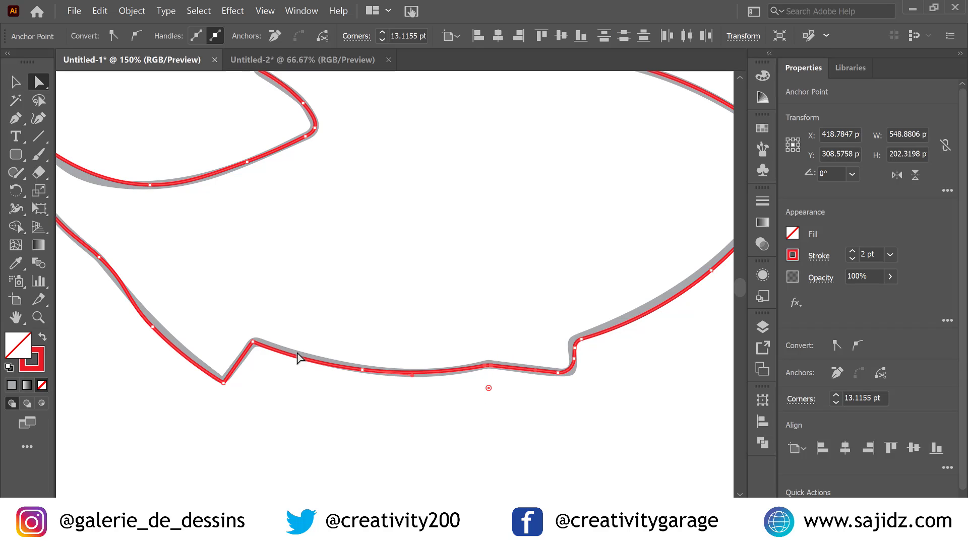
{"action": "left_click", "coordinate": [253, 342]}
{"action": "left_click_drag", "start_coordinate": [258, 360], "coordinate": [263, 363]}
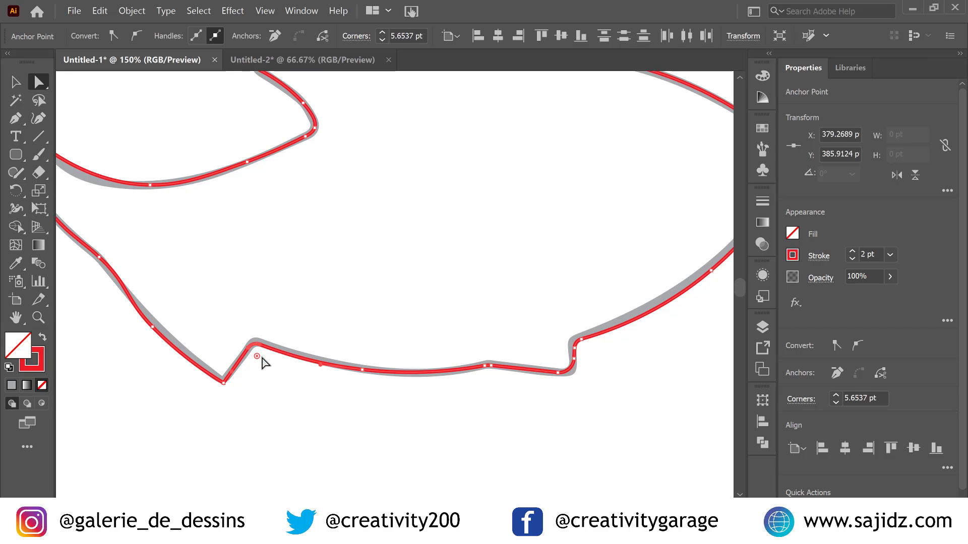
{"action": "left_click", "coordinate": [285, 414]}
{"action": "scroll", "coordinate": [281, 395], "scroll_direction": "down", "scroll_amount": 2, "text": "alt"}
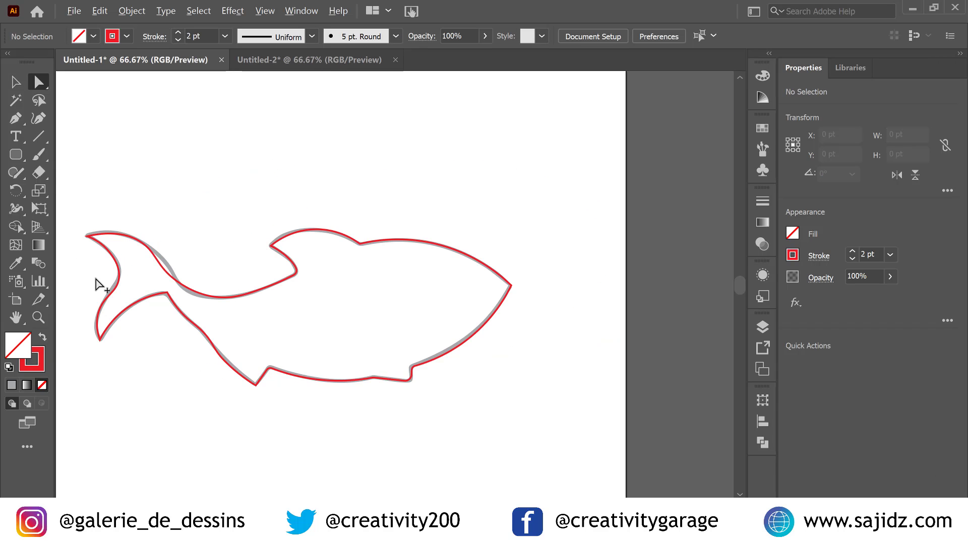
{"action": "scroll", "coordinate": [96, 284], "scroll_direction": "up", "scroll_amount": 2, "text": "alt"}
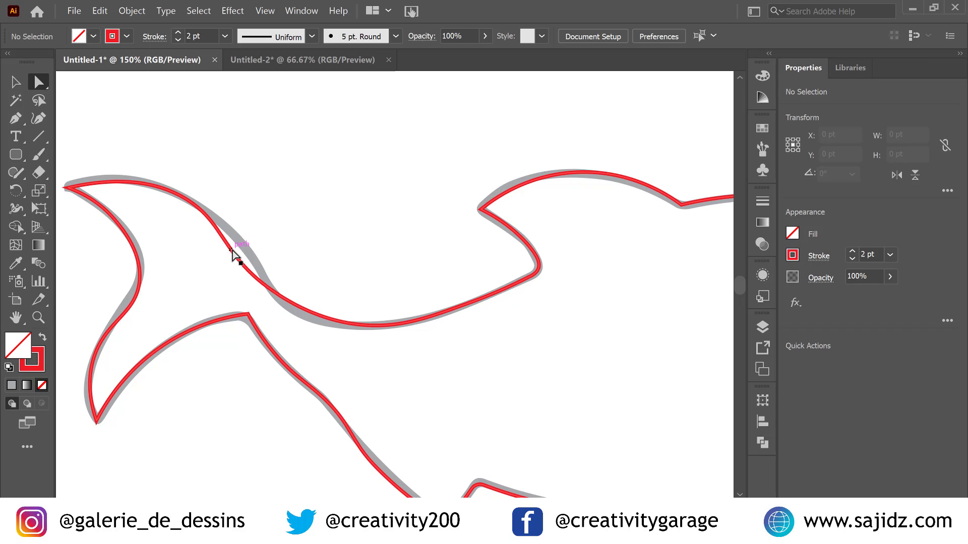
{"action": "left_click", "coordinate": [232, 254]}
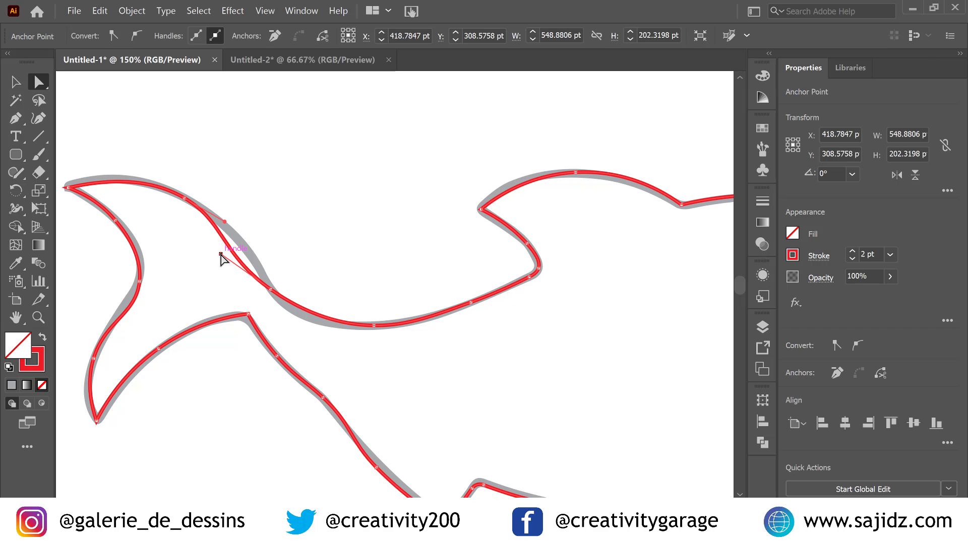
{"action": "left_click_drag", "start_coordinate": [220, 254], "coordinate": [247, 247]}
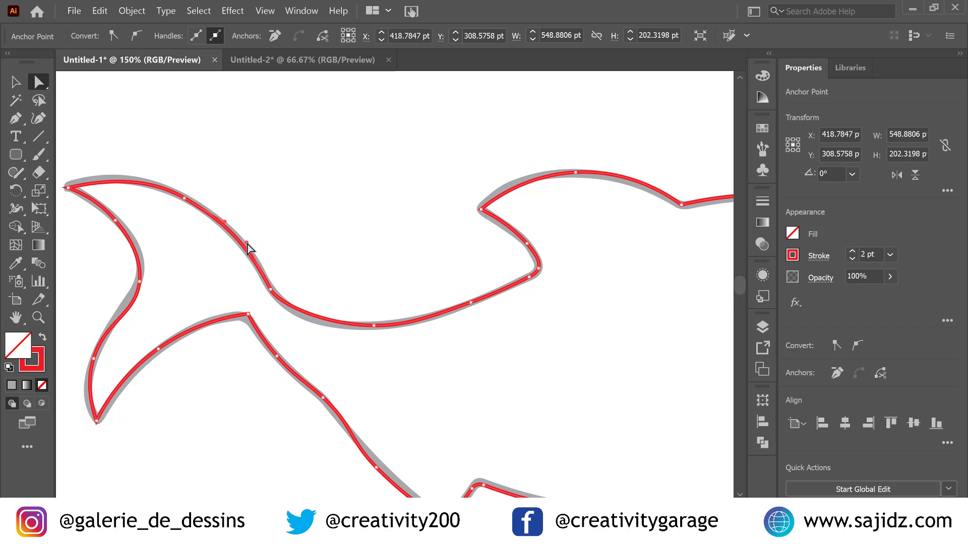
{"action": "scroll", "coordinate": [397, 314], "scroll_direction": "down", "scroll_amount": 2}
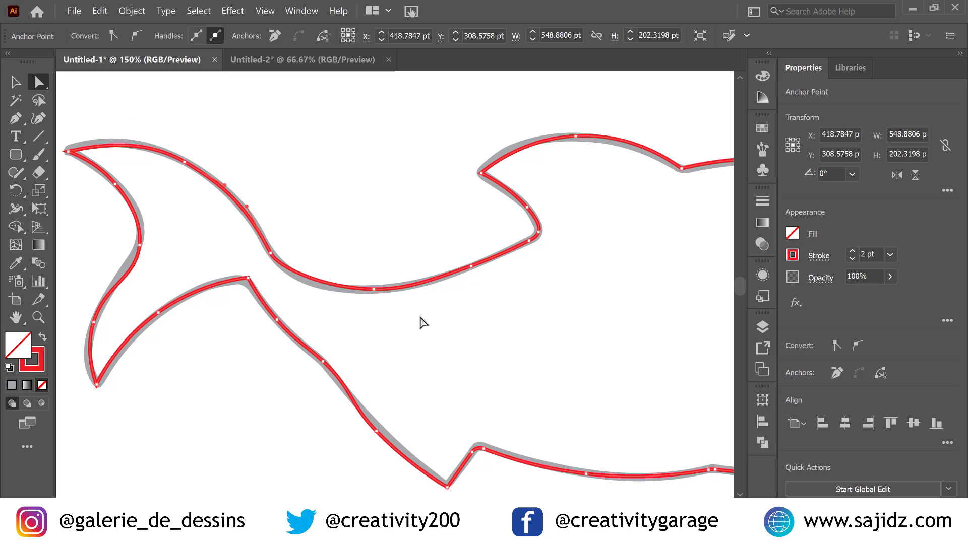
{"action": "scroll", "coordinate": [423, 323], "scroll_direction": "up", "scroll_amount": 2}
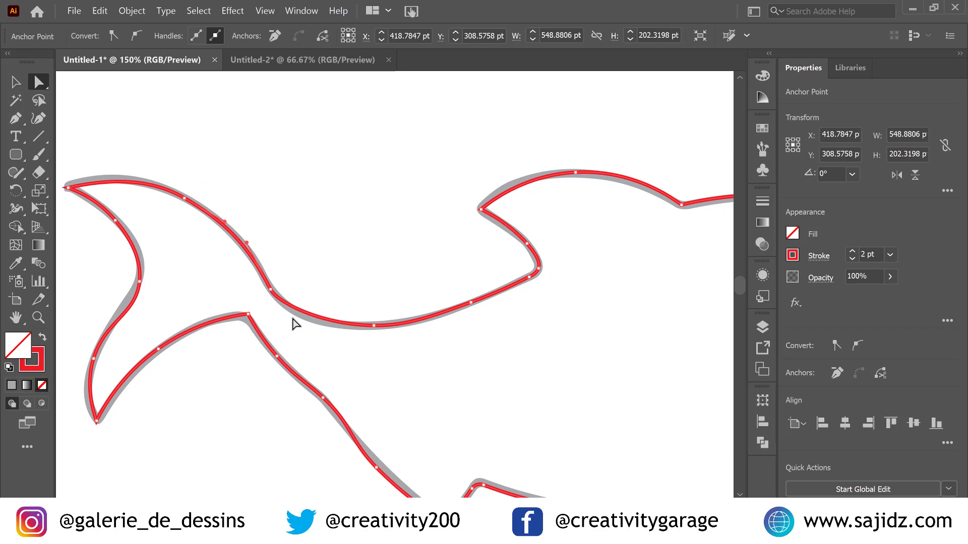
Step: Round the sharp corner on the tail's lower edge to about 13.8 pt
{"action": "left_click", "coordinate": [248, 315]}
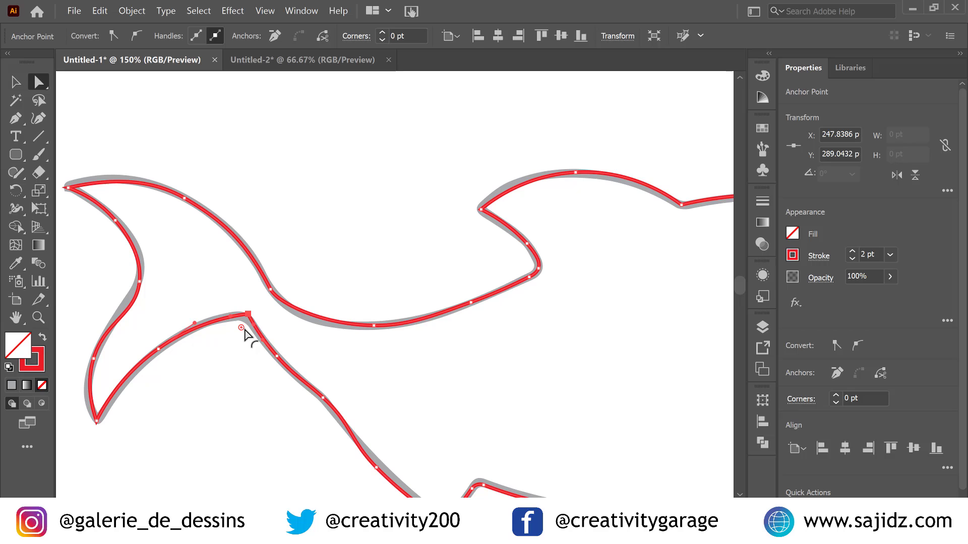
{"action": "left_click_drag", "start_coordinate": [244, 331], "coordinate": [237, 341]}
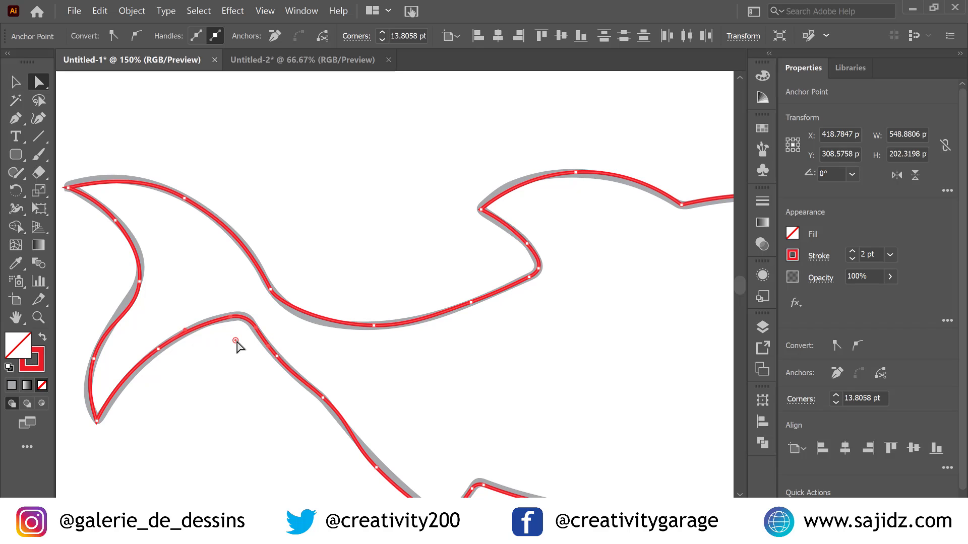
{"action": "scroll", "coordinate": [277, 385], "scroll_direction": "down", "scroll_amount": 5}
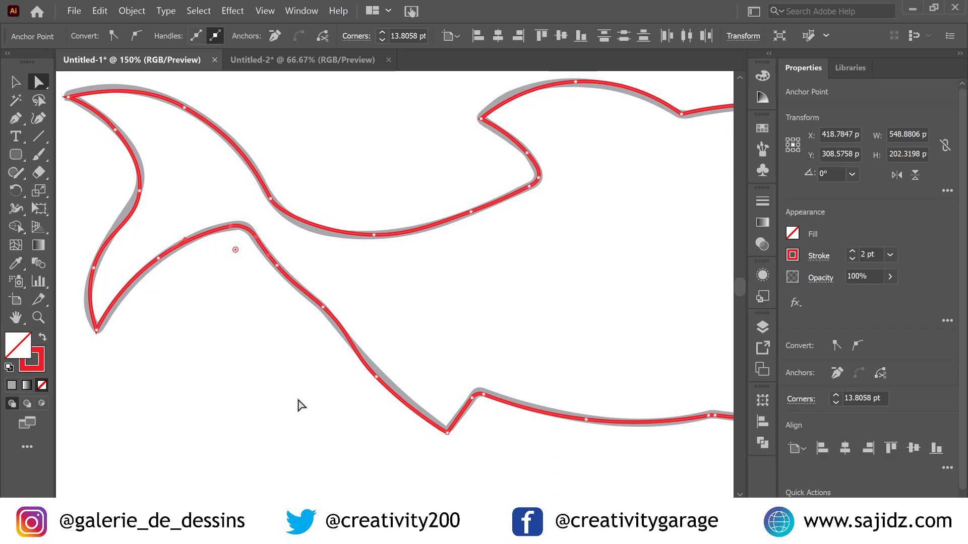
{"action": "scroll", "coordinate": [298, 405], "scroll_direction": "down", "scroll_amount": 1, "text": "alt"}
{"action": "scroll", "coordinate": [298, 406], "scroll_direction": "up", "scroll_amount": 1, "text": "alt"}
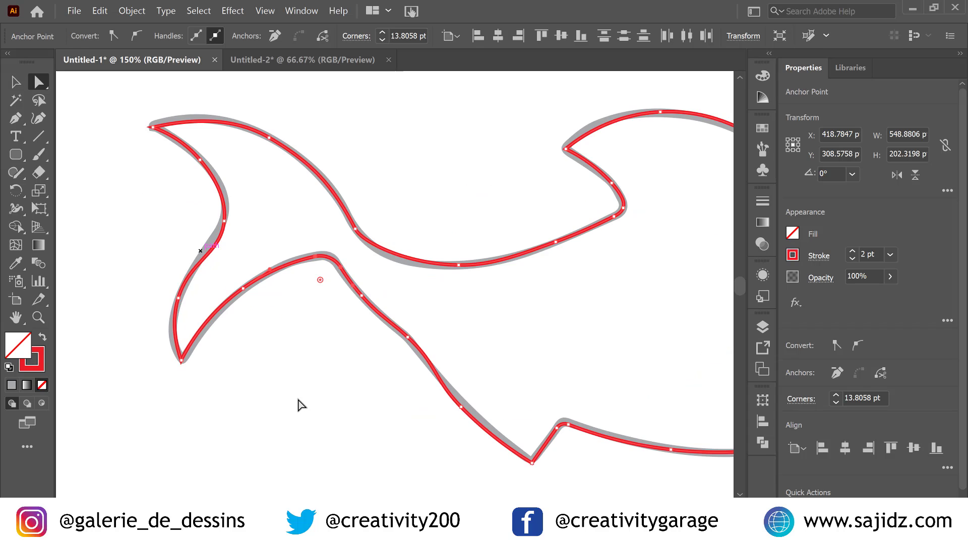
{"action": "scroll", "coordinate": [195, 237], "scroll_direction": "up", "scroll_amount": 2, "text": "alt"}
Step: Reshape the tail's inner curve and nudge its anchor to follow the grey reference
{"action": "left_click", "coordinate": [257, 212]}
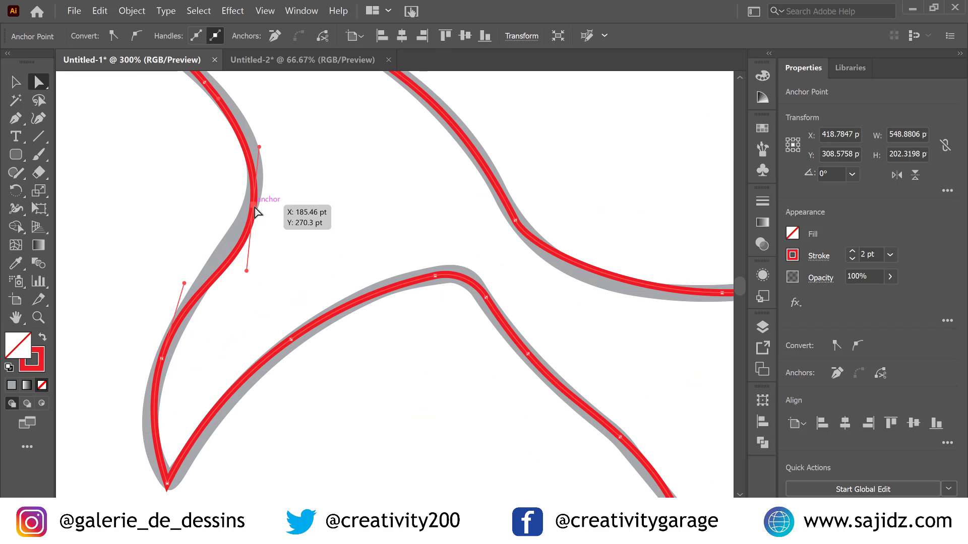
{"action": "left_click_drag", "start_coordinate": [247, 271], "coordinate": [230, 277]}
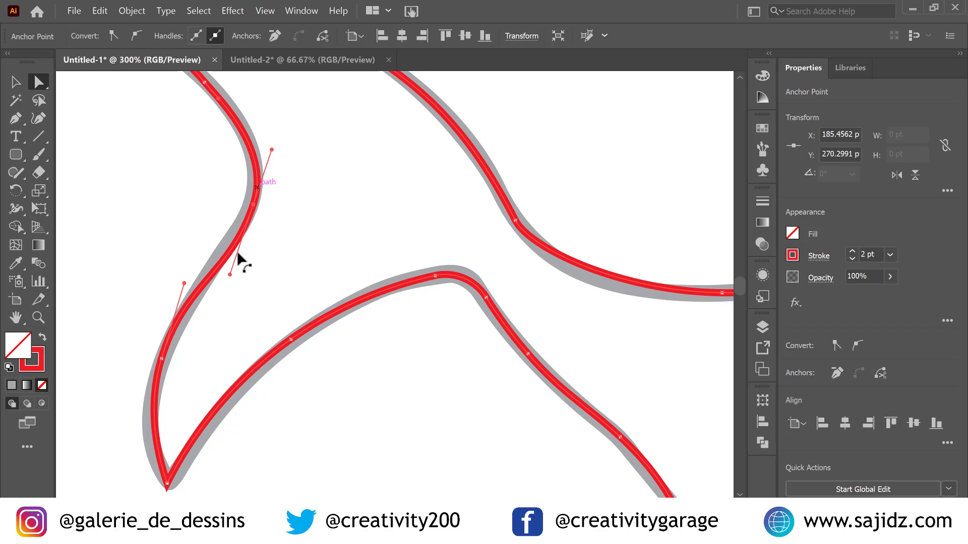
{"action": "left_click", "coordinate": [254, 207]}
{"action": "mouse_move", "coordinate": [254, 206]}
{"action": "left_mouse_down"}
{"action": "mouse_move", "coordinate": [248, 193]}
{"action": "mouse_move", "coordinate": [255, 201]}
{"action": "mouse_move", "coordinate": [259, 191]}
{"action": "left_mouse_up"}
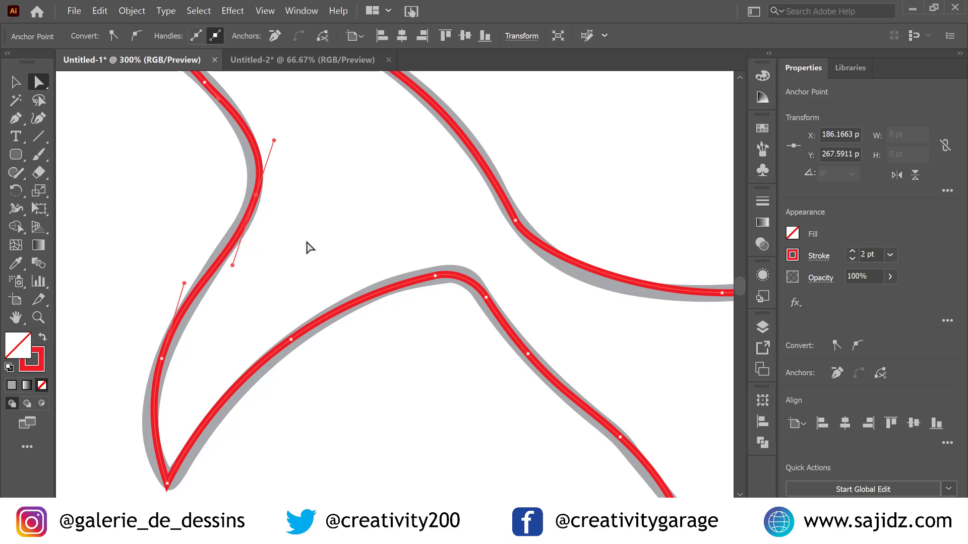
{"action": "key", "text": "Left"}
{"action": "key", "text": "Left"}
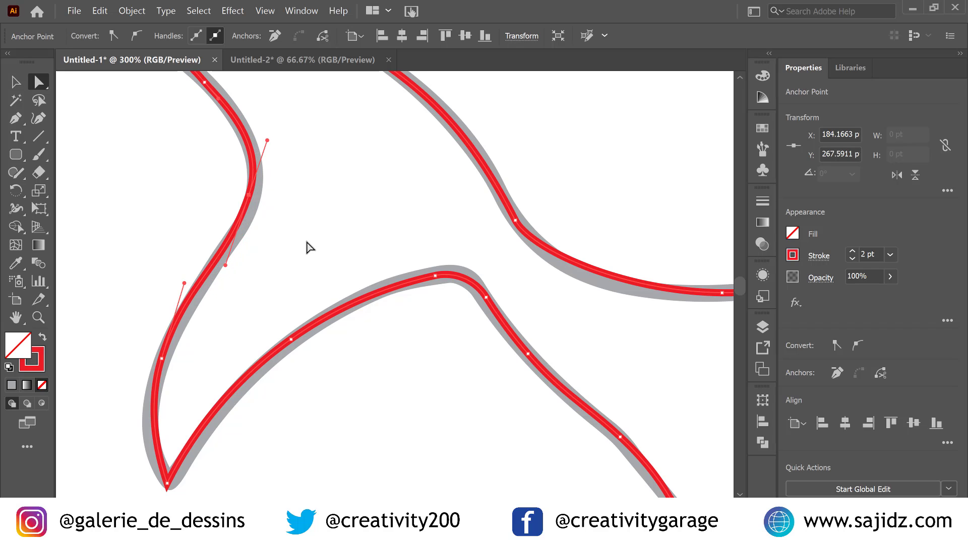
{"action": "key", "text": "Right"}
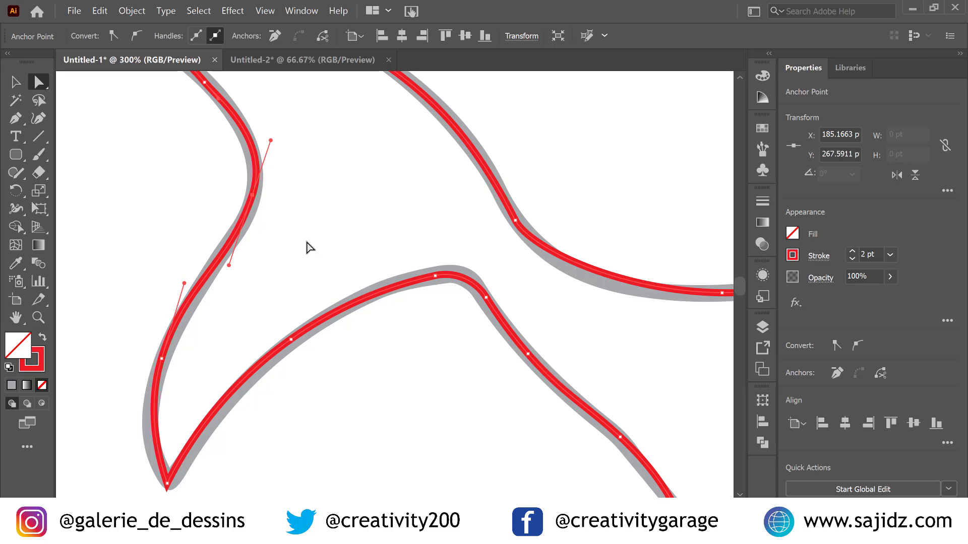
Step: Slightly round the tail's bottom tip and its top-left tip
{"action": "scroll", "coordinate": [309, 247], "scroll_direction": "down", "scroll_amount": 3}
{"action": "scroll", "coordinate": [311, 248], "scroll_direction": "down", "scroll_amount": 2}
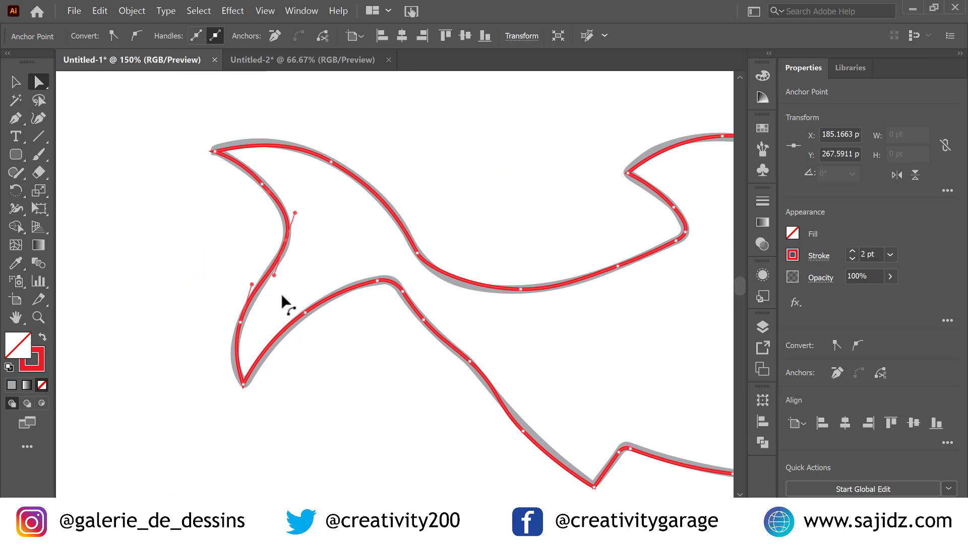
{"action": "left_click", "coordinate": [244, 385]}
{"action": "mouse_move", "coordinate": [247, 377]}
{"action": "left_mouse_down"}
{"action": "mouse_move", "coordinate": [246, 361]}
{"action": "mouse_move", "coordinate": [250, 389]}
{"action": "left_mouse_up"}
{"action": "left_click", "coordinate": [298, 411]}
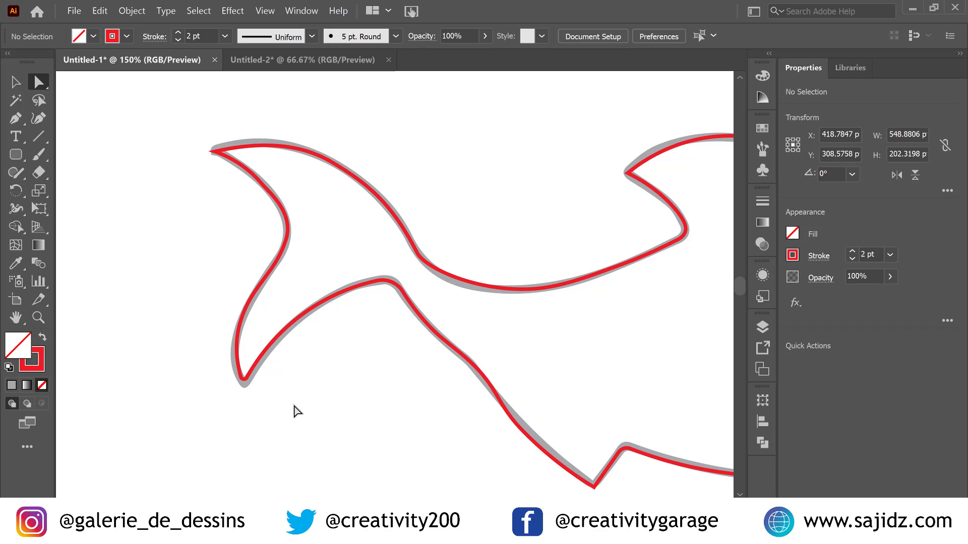
{"action": "left_click", "coordinate": [215, 151]}
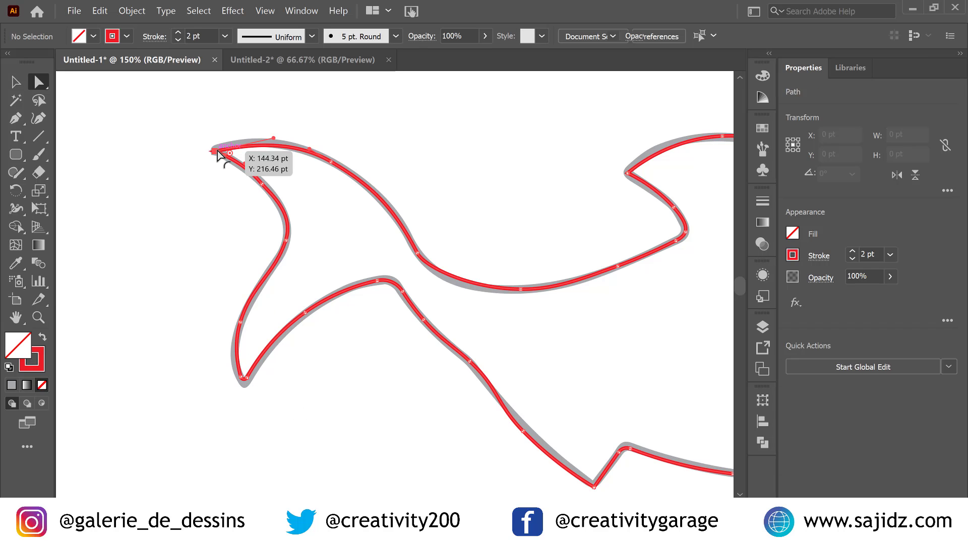
{"action": "left_click_drag", "start_coordinate": [240, 160], "coordinate": [225, 158]}
{"action": "left_click", "coordinate": [177, 251]}
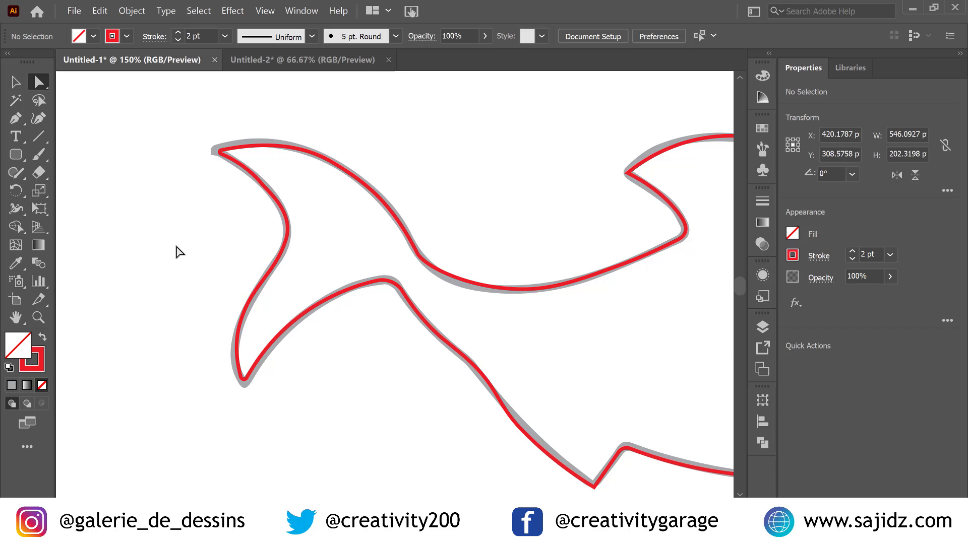
Step: Adjust the belly line anchor to match the reference and round the belly notch to about 6.7 pt
{"action": "scroll", "coordinate": [177, 251], "scroll_direction": "down", "scroll_amount": 1}
{"action": "scroll", "coordinate": [177, 250], "scroll_direction": "up", "scroll_amount": 2}
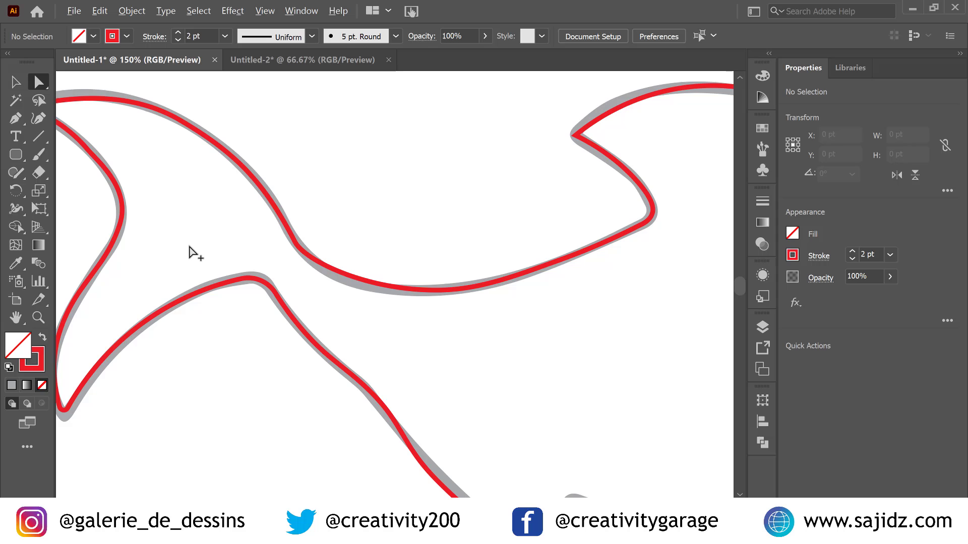
{"action": "left_click", "coordinate": [297, 247]}
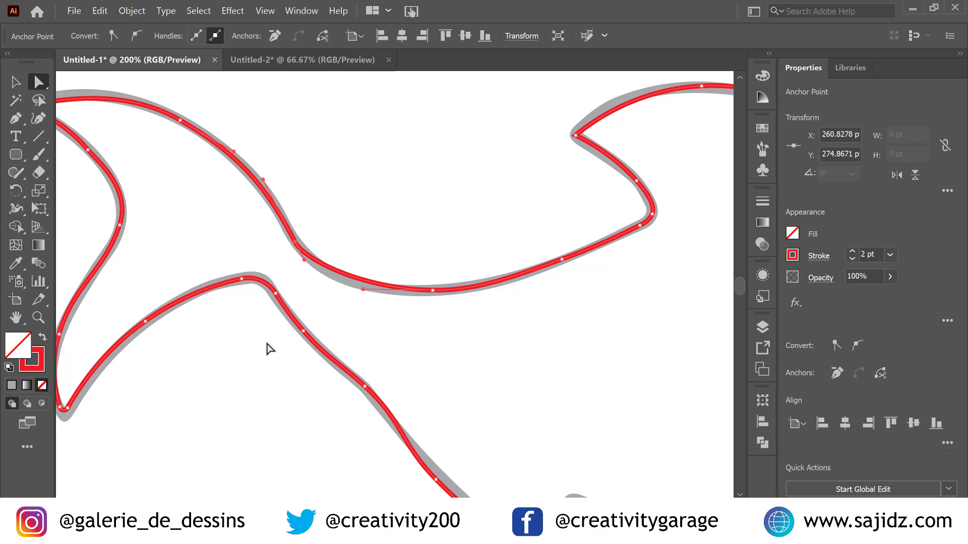
{"action": "scroll", "coordinate": [269, 349], "scroll_direction": "down", "scroll_amount": 3}
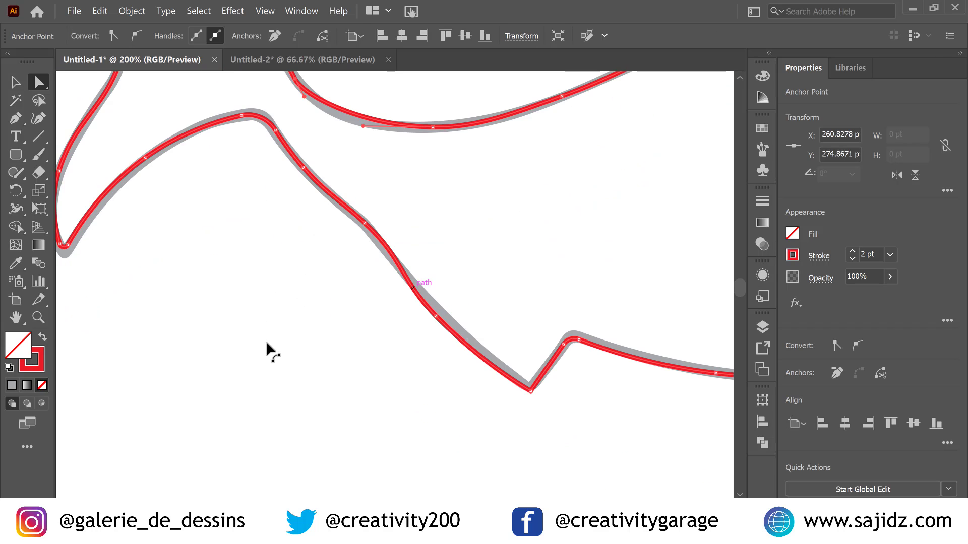
{"action": "left_click_drag", "start_coordinate": [361, 233], "coordinate": [458, 327]}
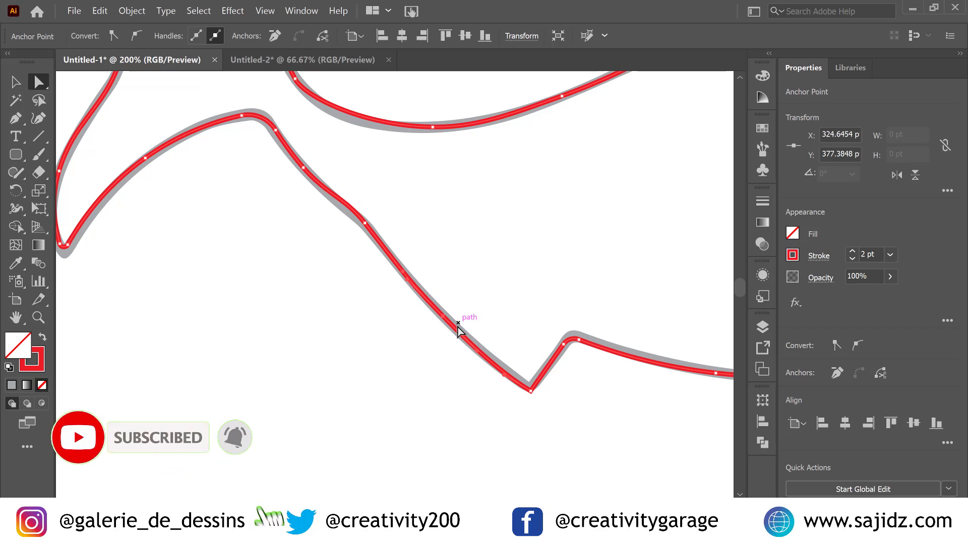
{"action": "left_click", "coordinate": [529, 389]}
{"action": "left_click_drag", "start_coordinate": [529, 381], "coordinate": [528, 376]}
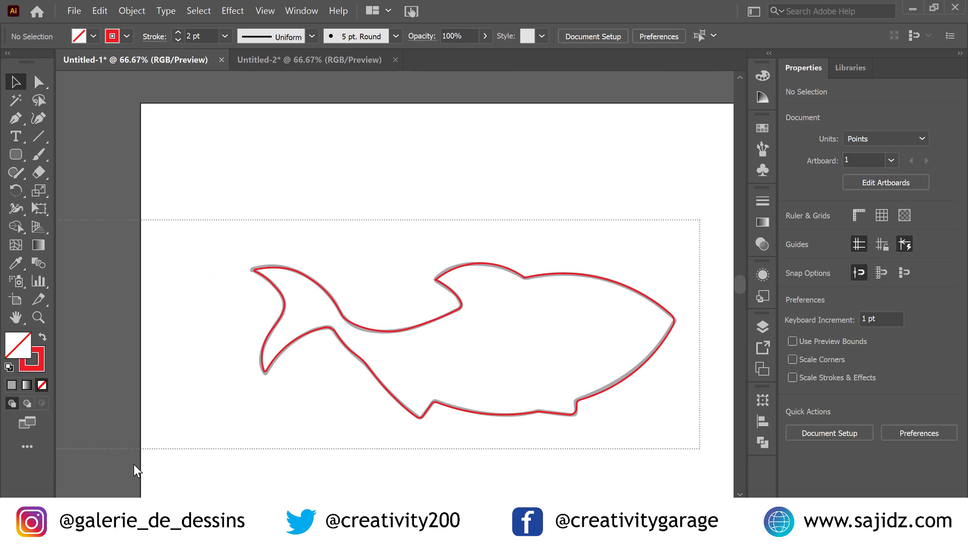
Step: Set the fish path's stroke weight to 4 pt in Properties, deselect, and fit the artboard in view
{"action": "key", "text": "ctrl+a"}
{"action": "scroll", "coordinate": [229, 470], "scroll_direction": "down", "scroll_amount": 2}
{"action": "scroll", "coordinate": [229, 470], "scroll_direction": "down", "scroll_amount": 1}
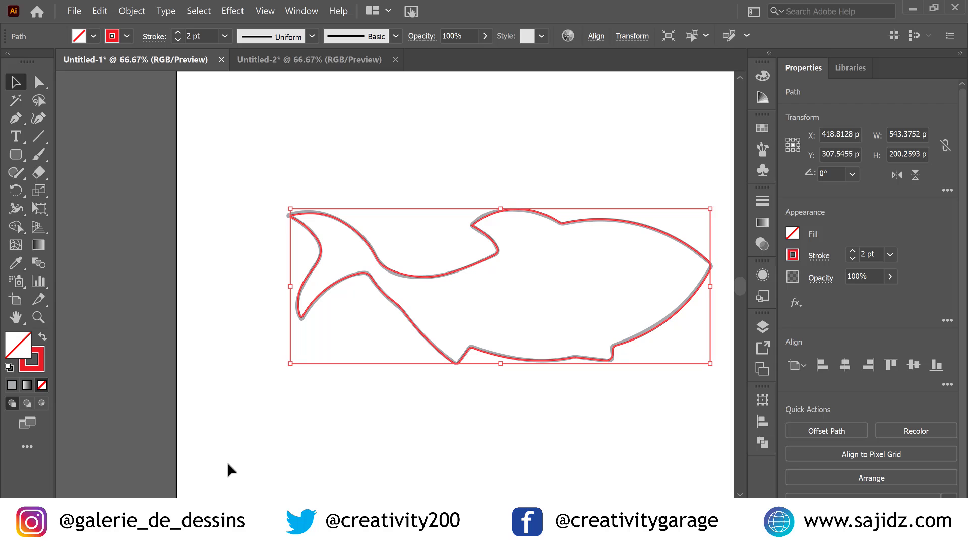
{"action": "left_click", "coordinate": [891, 255]}
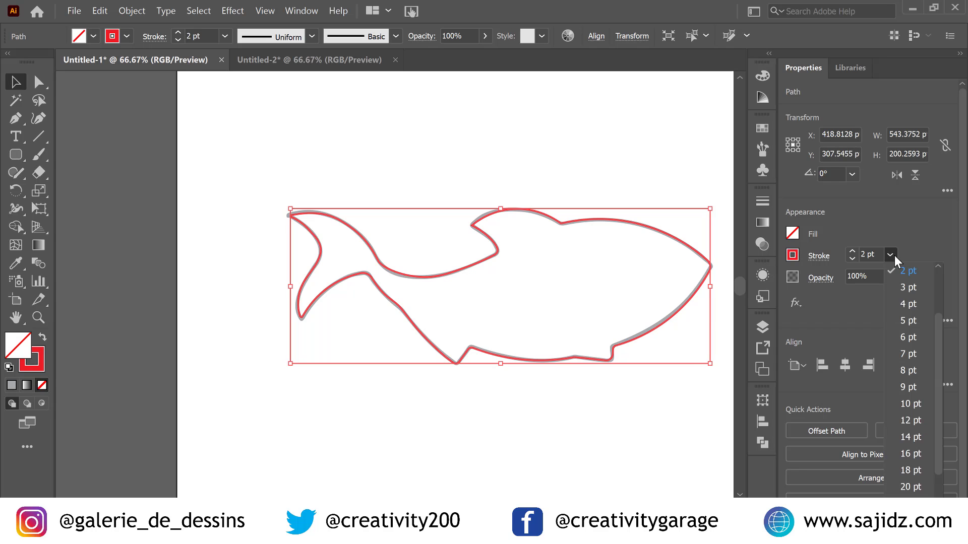
{"action": "left_click", "coordinate": [909, 304]}
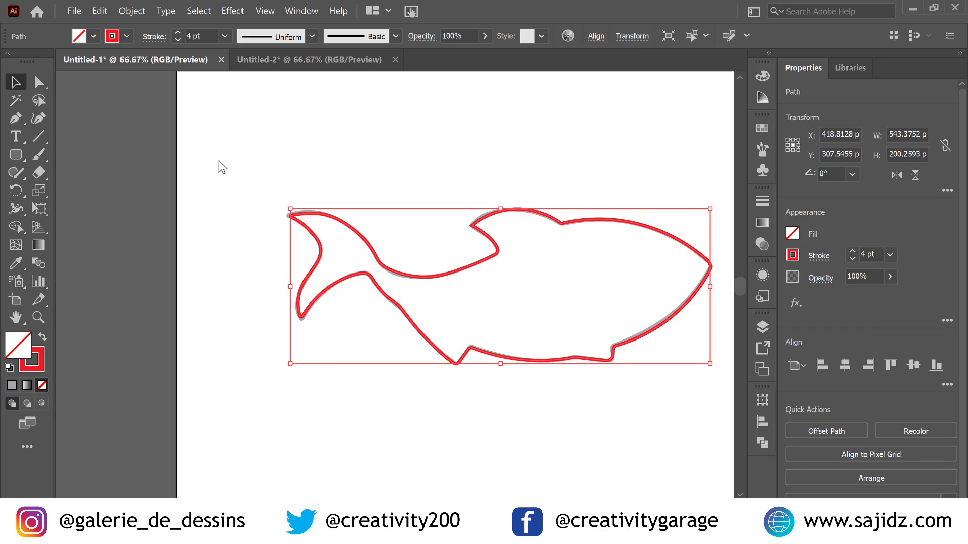
{"action": "left_click", "coordinate": [159, 148]}
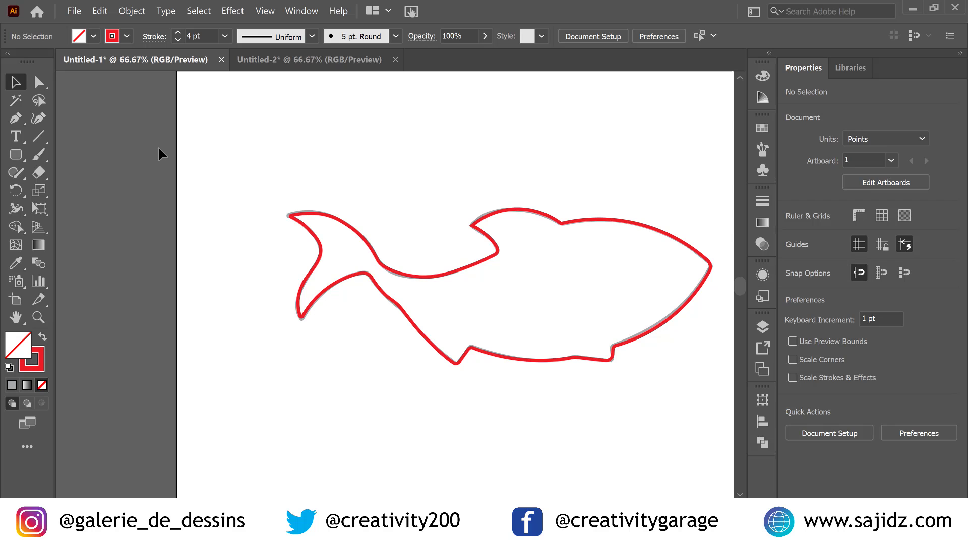
{"action": "key", "text": "ctrl+plus"}
{"action": "key", "text": "ctrl+plus"}
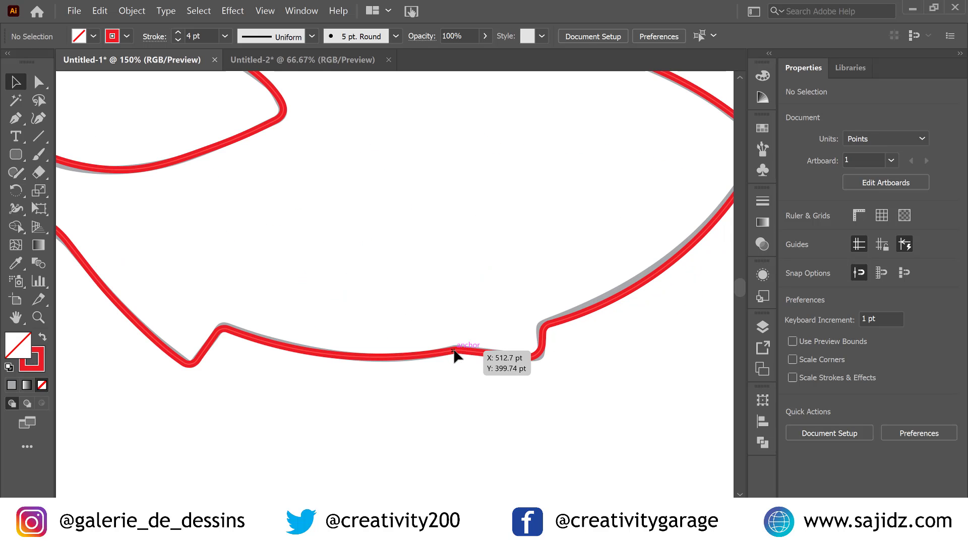
{"action": "left_click", "coordinate": [454, 355]}
{"action": "left_click", "coordinate": [454, 402]}
{"action": "key", "text": "ctrl+0"}
{"action": "scroll", "coordinate": [455, 405], "scroll_direction": "down", "scroll_amount": 2}
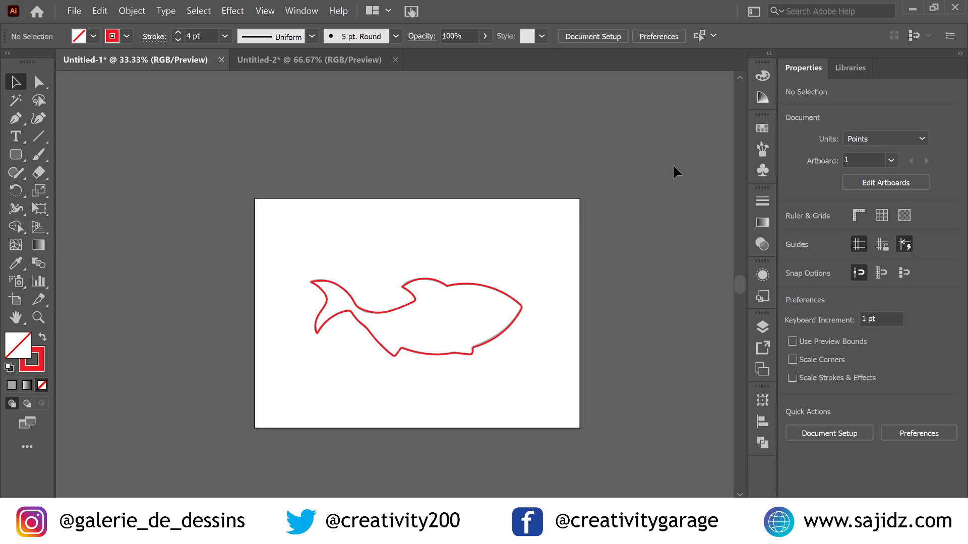
Step: Turn off Layer 1's visibility in the Layers panel (F7), then collapse the panel
{"action": "key", "text": "F7"}
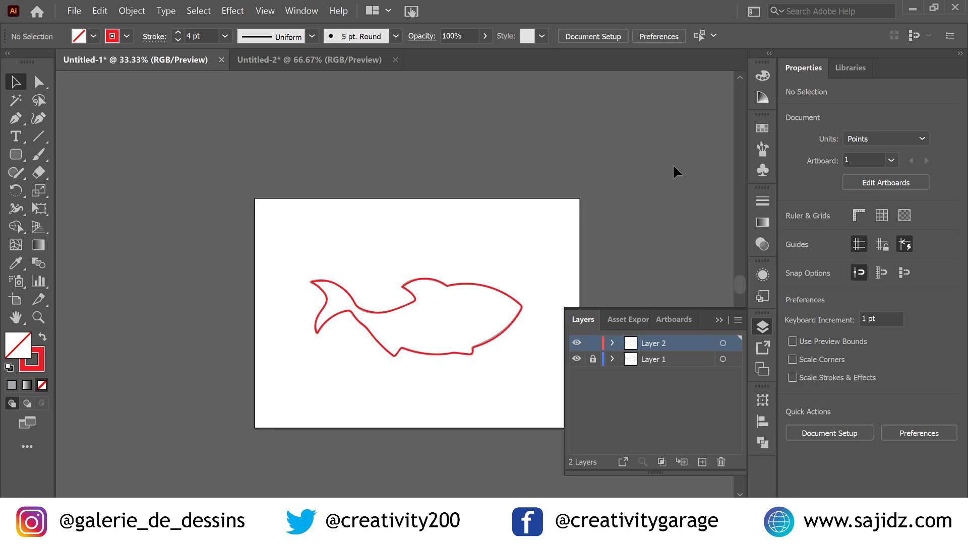
{"action": "left_click", "coordinate": [577, 359]}
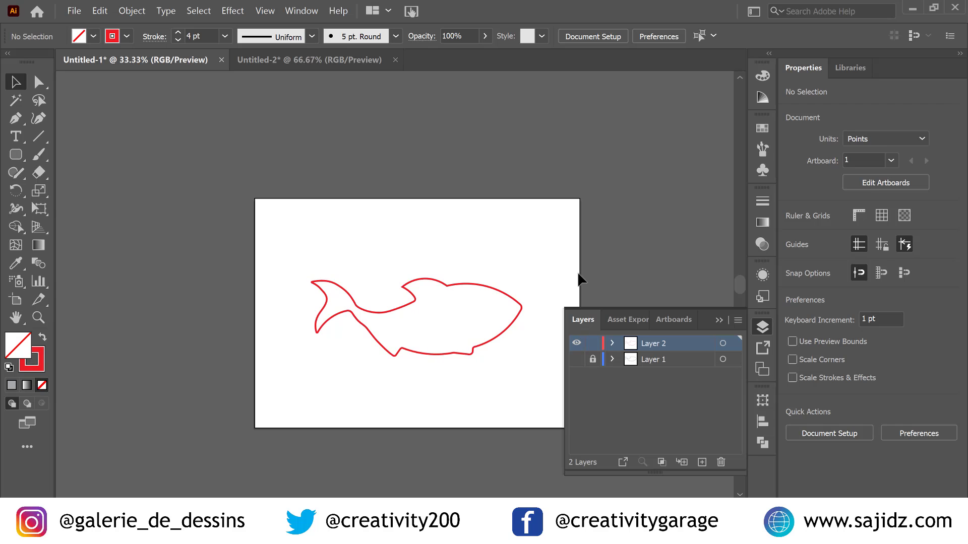
{"action": "scroll", "coordinate": [482, 371], "scroll_direction": "up", "scroll_amount": 1}
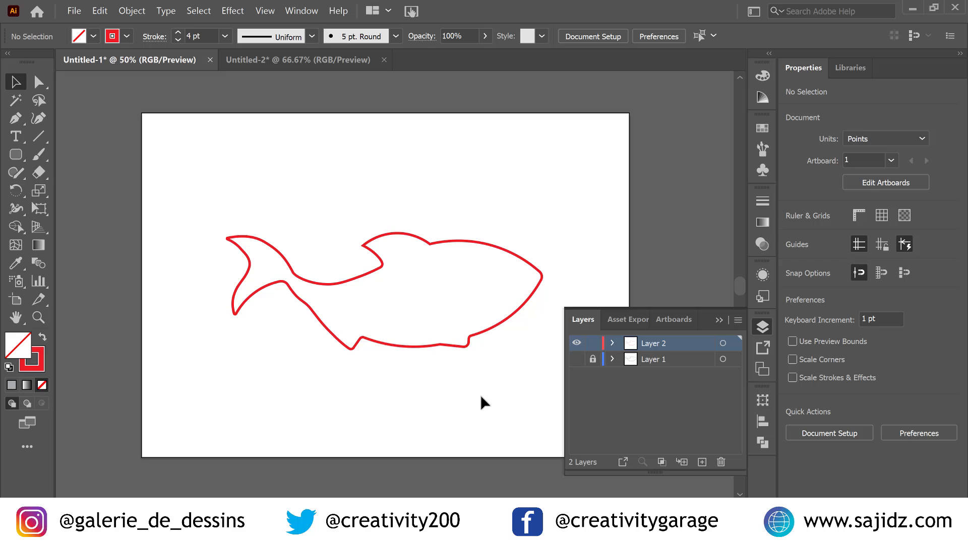
{"action": "left_click", "coordinate": [718, 320]}
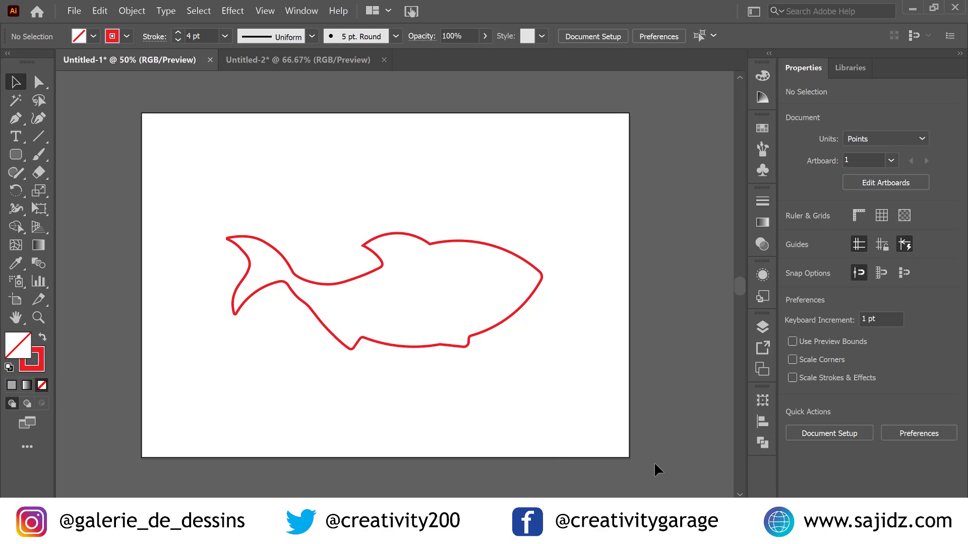